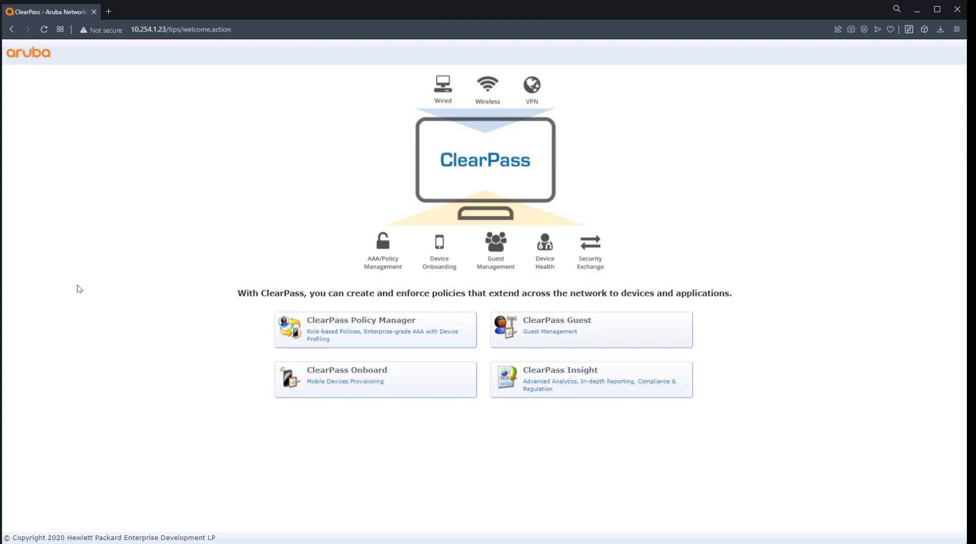
click(102, 30)
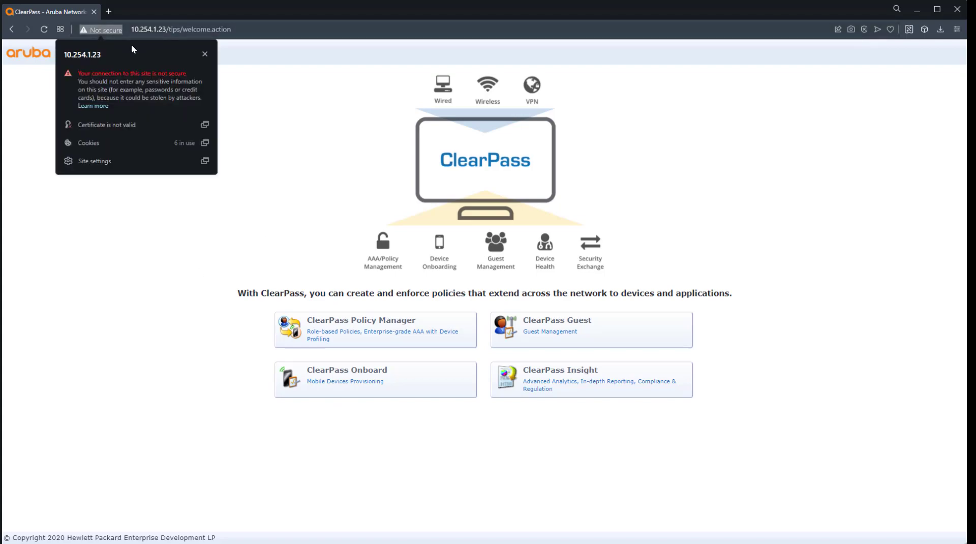
click(124, 127)
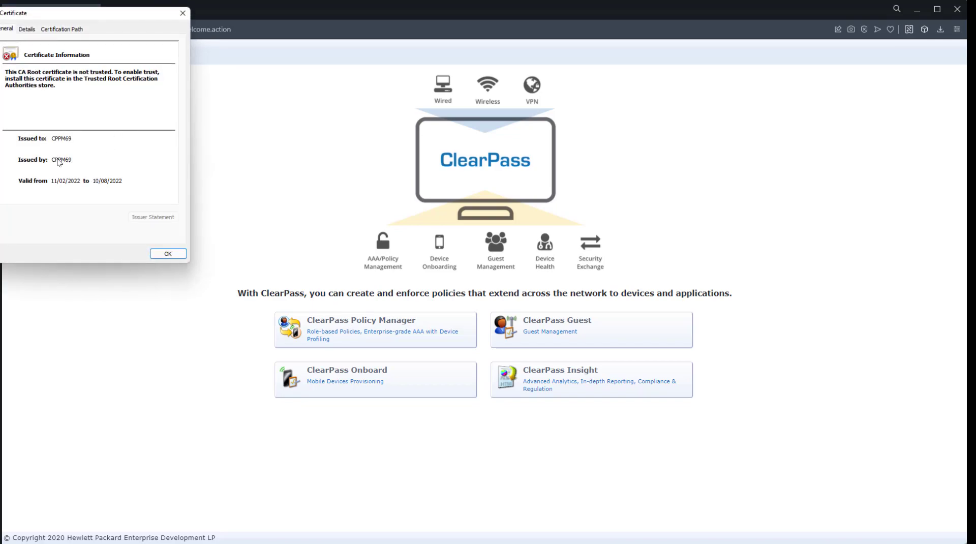
click(28, 29)
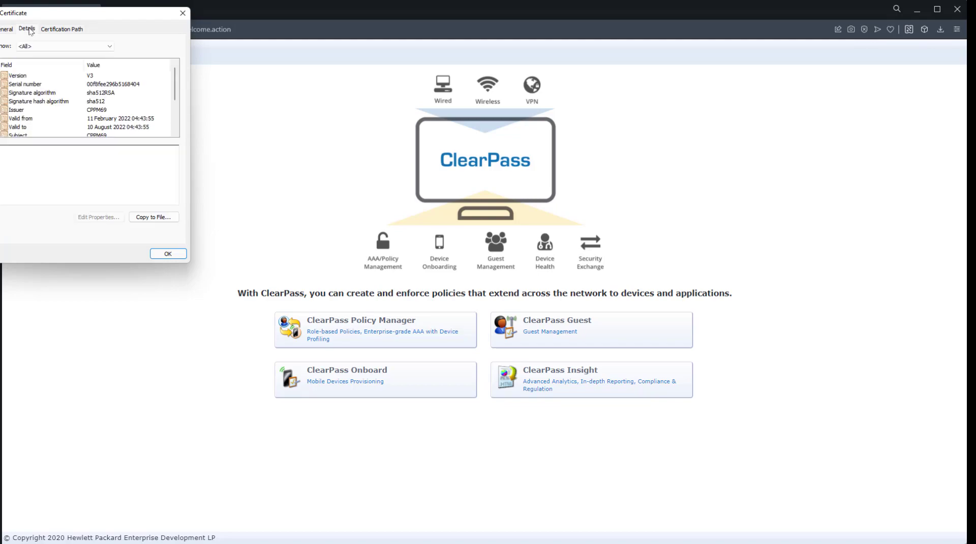
click(65, 30)
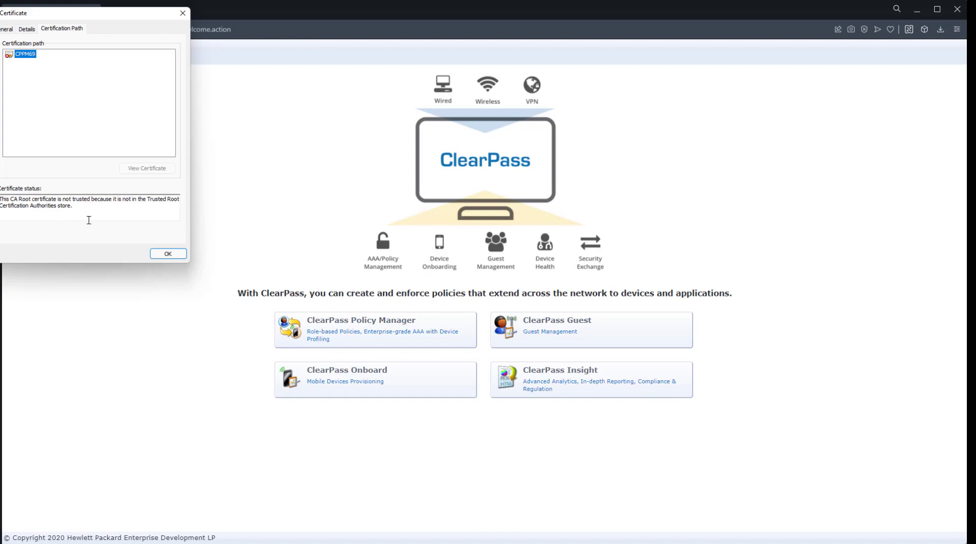
click(163, 253)
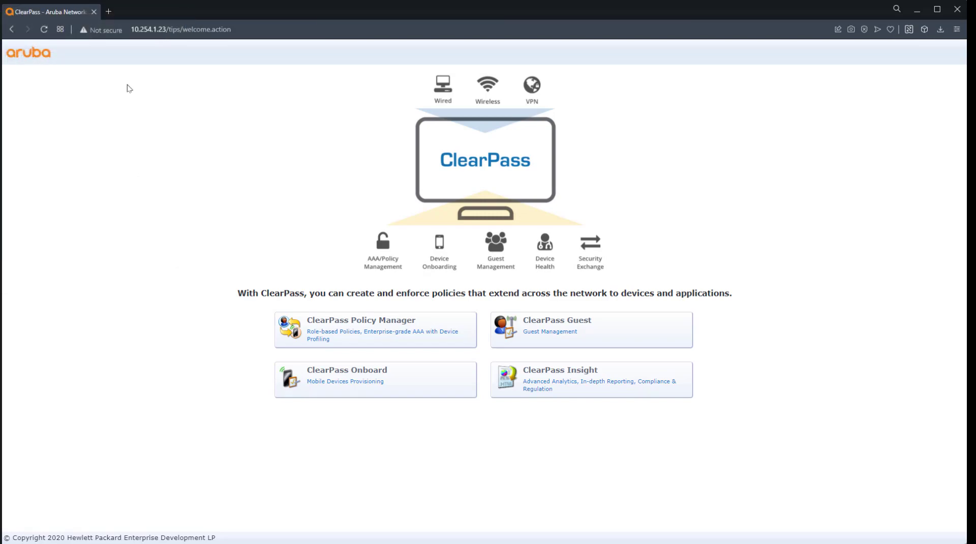
- From 10.254.1.24/certsrv, download the CA certificate chain as certnew.p7b
click(109, 12)
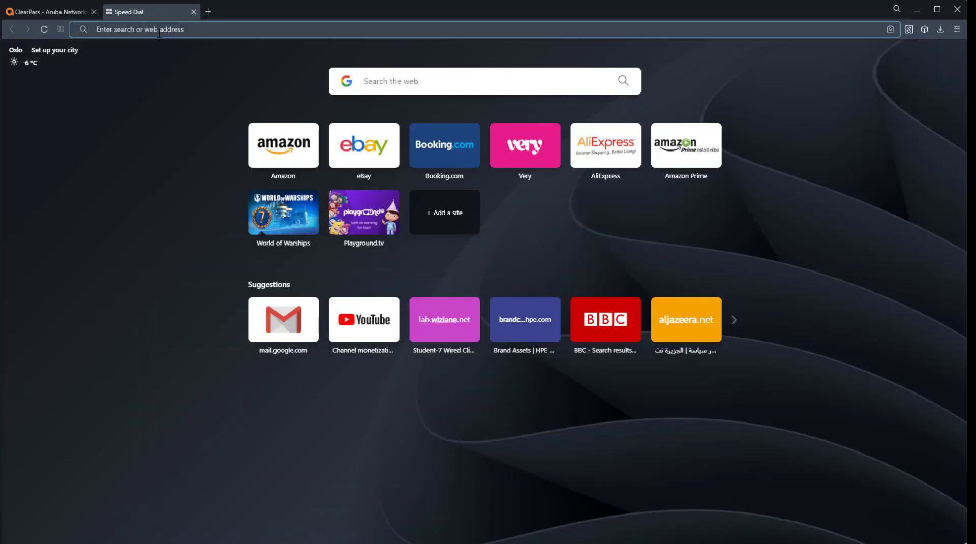
text(10.254.1)
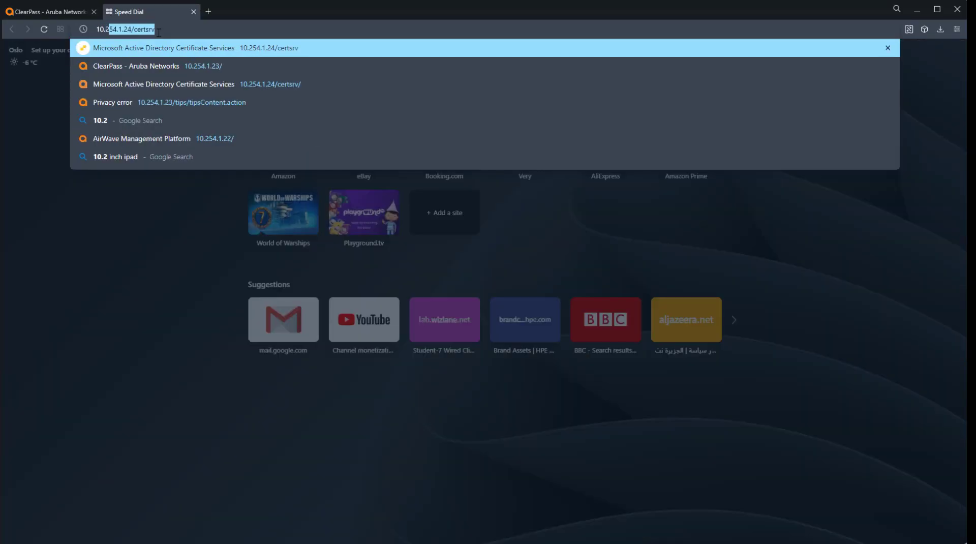
text(.24/c)
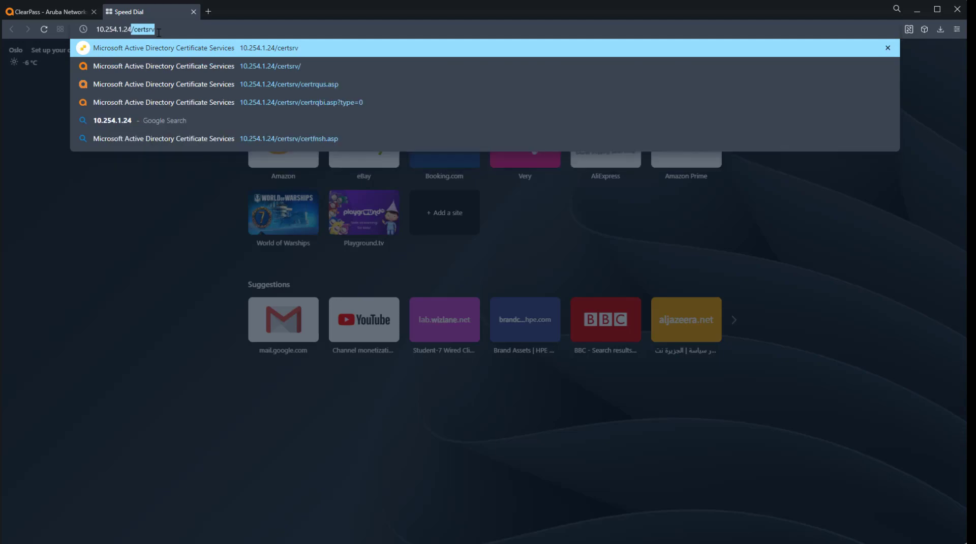
key(Return)
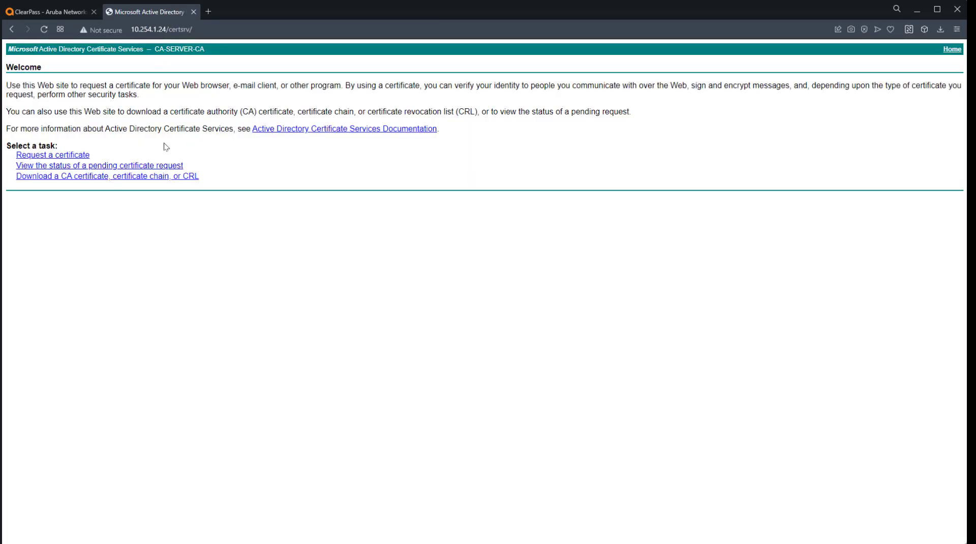
click(181, 178)
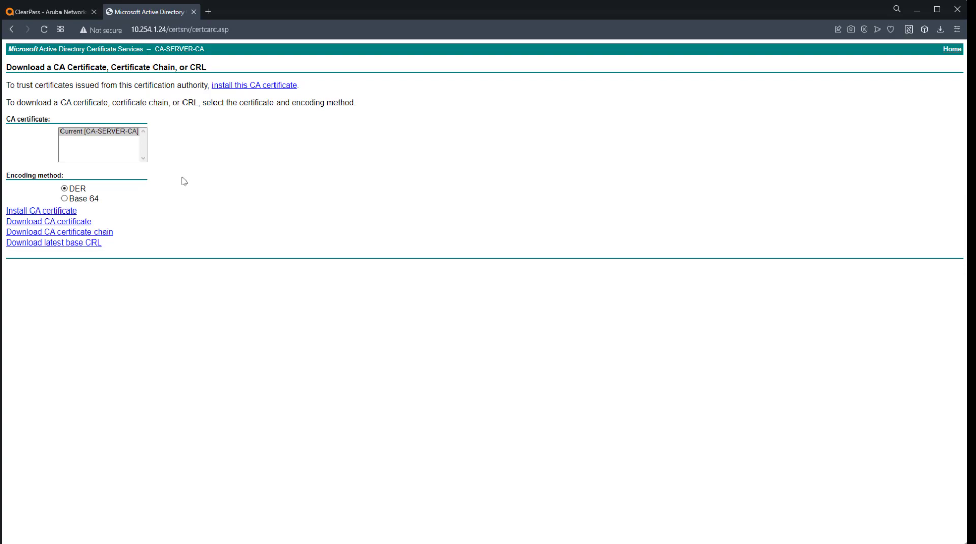
click(98, 236)
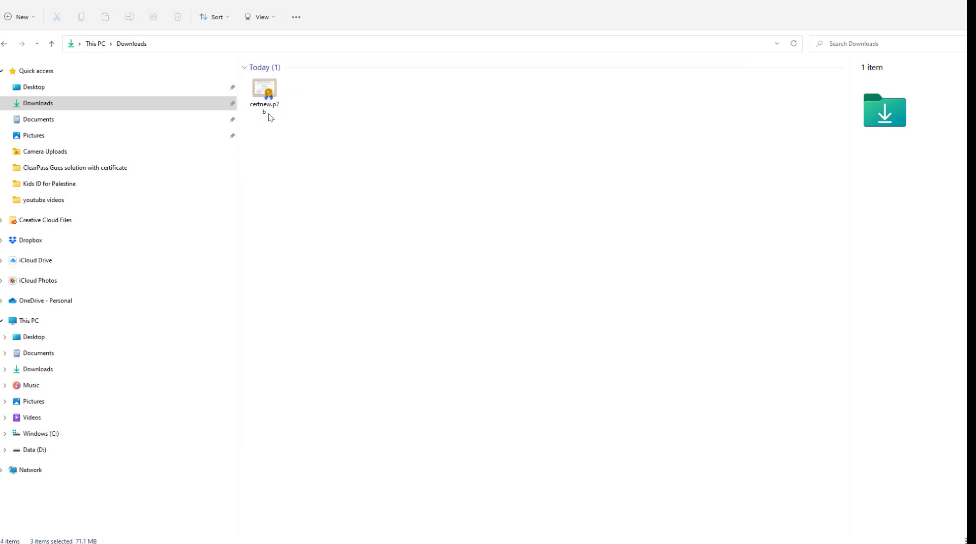
- Open certnew.p7b from Downloads and open the CA-SERVER-CA certificate inside it
click(277, 95)
double_click(258, 104)
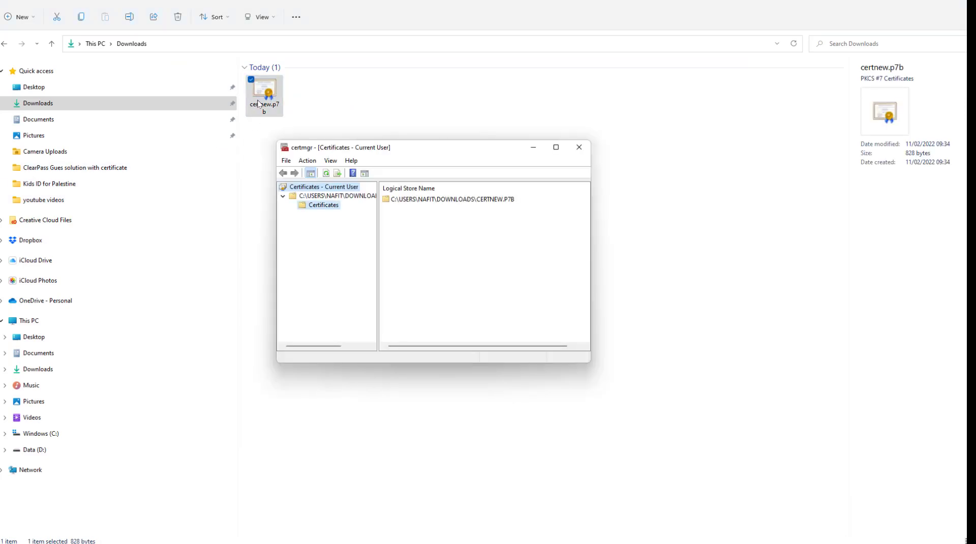
key(Tab)
key(shift+F10)
key(Down)
key(Return)
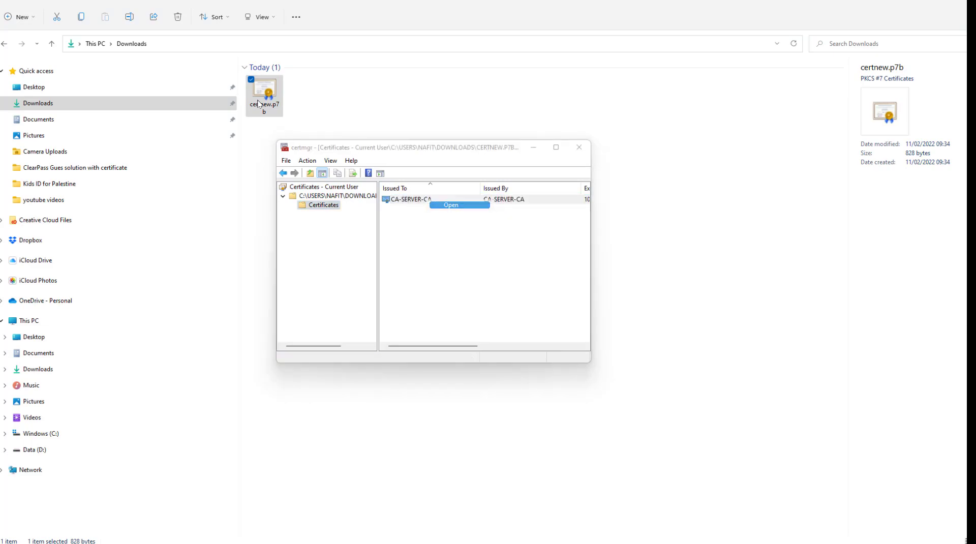
- Install CA-SERVER-CA for the Local Machine into the Trusted Root Certification Authorities store
key(Tab)
key(Return)
key(Down)
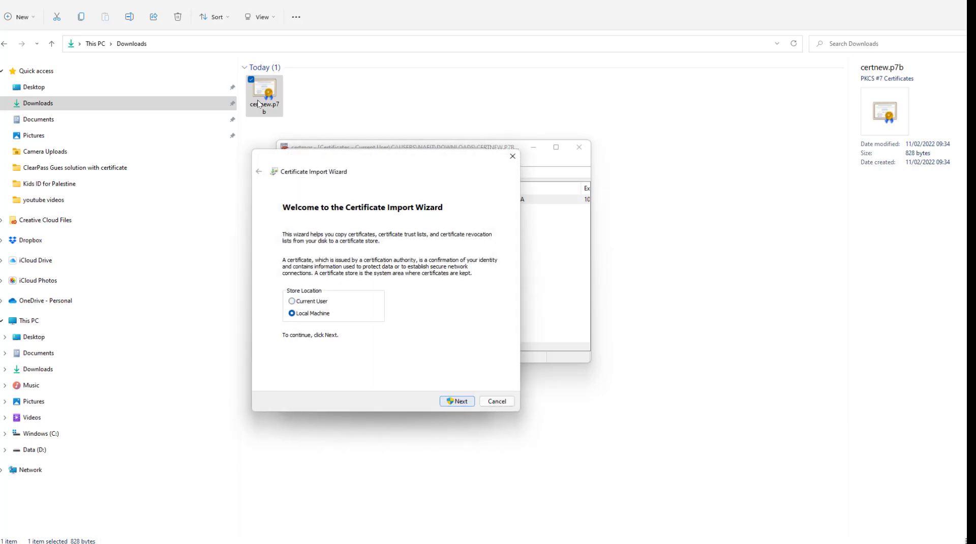
key(Return)
key(Down)
key(Tab)
key(Return)
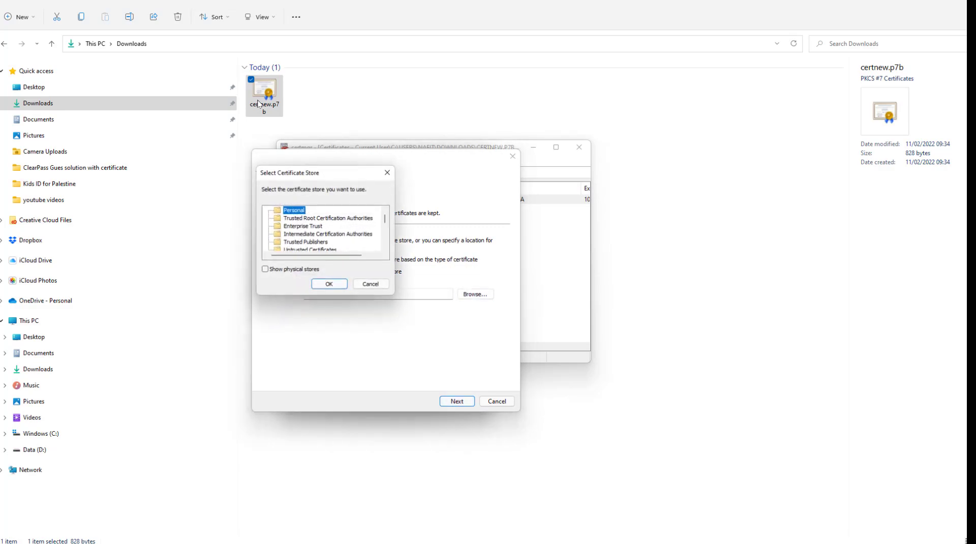
key(Down)
key(Return)
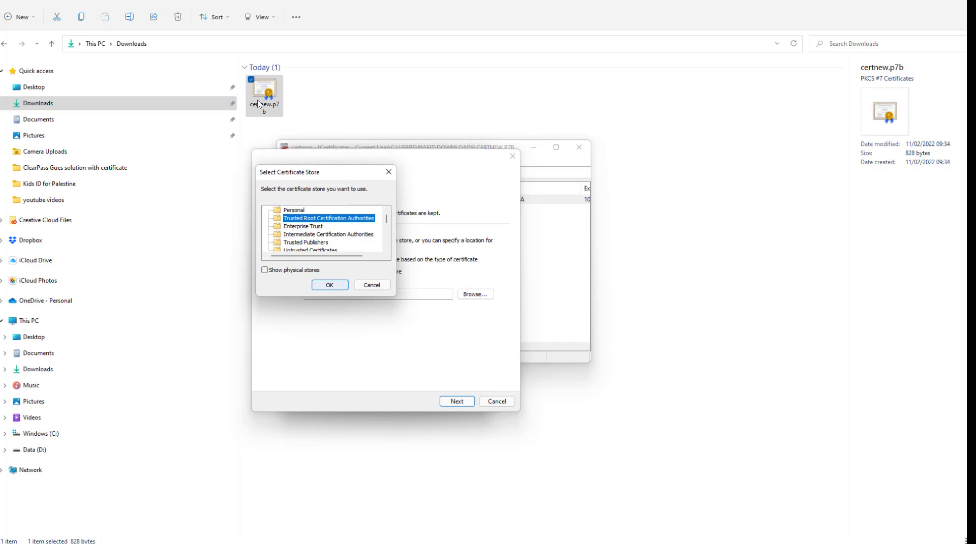
key(Return)
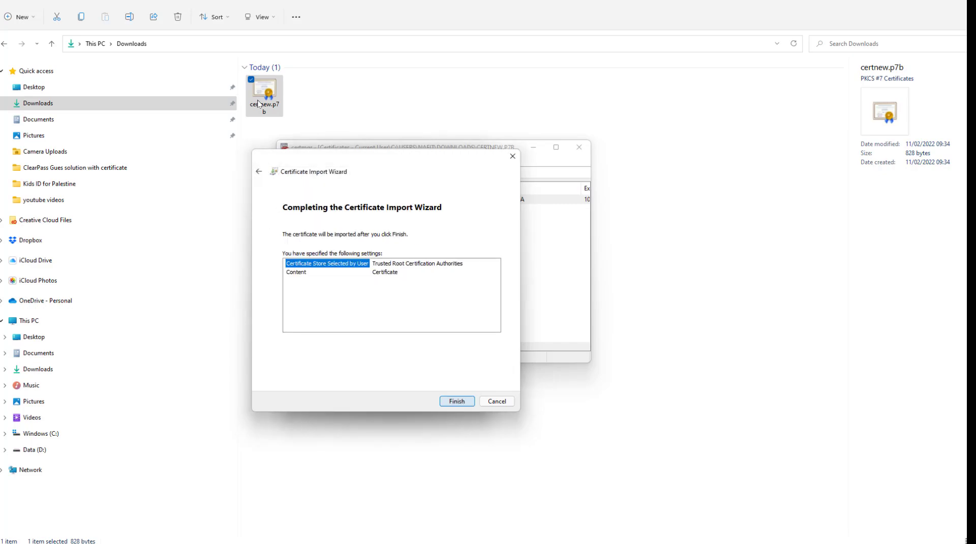
key(Return)
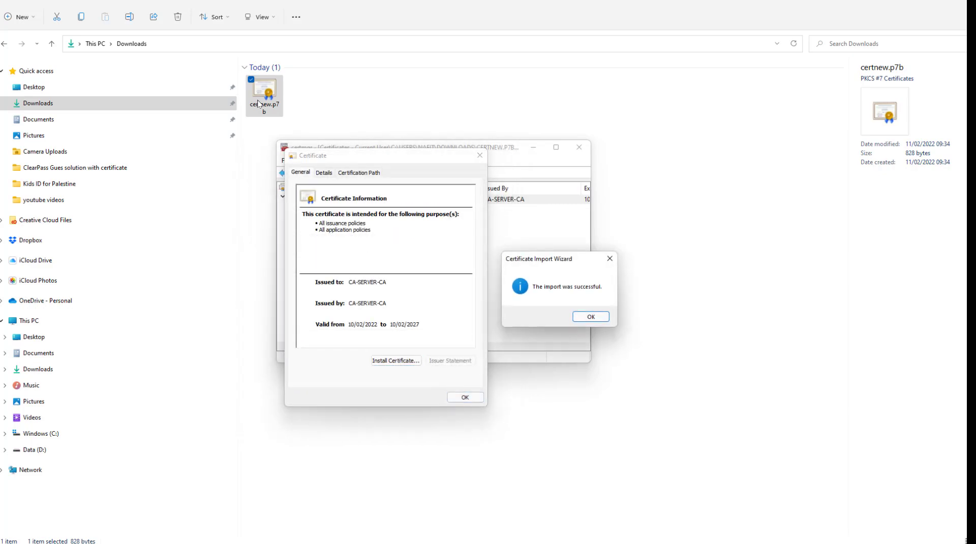
key(Return)
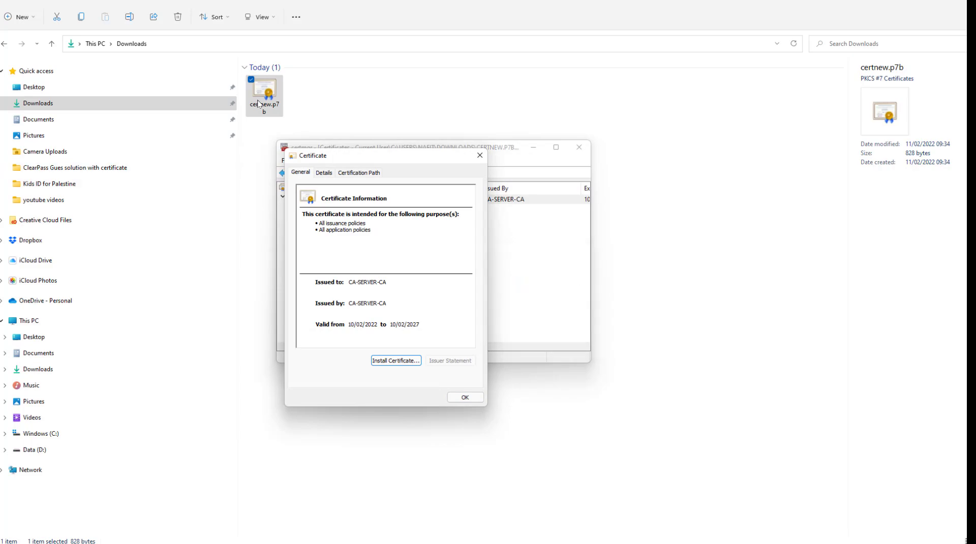
- Export the certificate as DER encoded binary X.509 to Downloads as Server-CA-DER.cer
key(ctrl+Tab)
key(Tab)
key(Tab)
key(Tab)
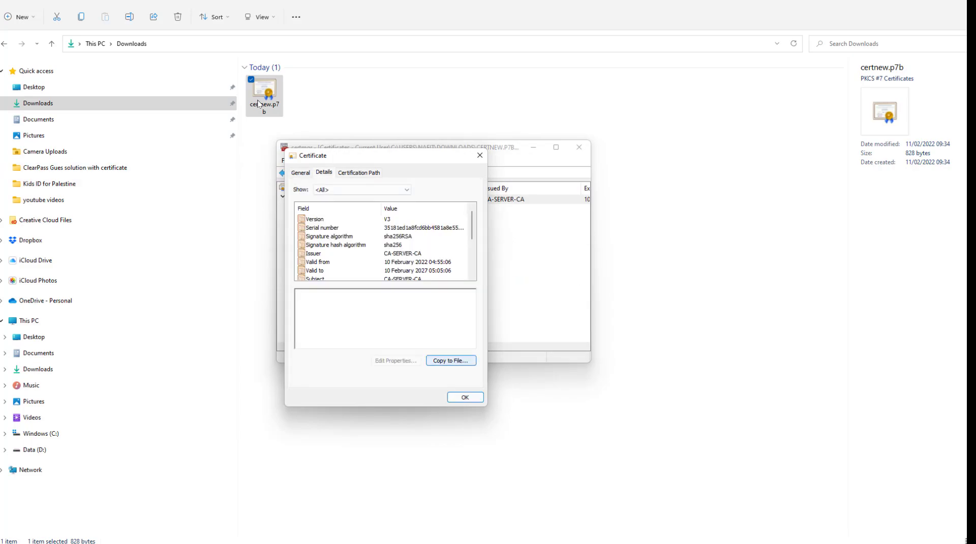
key(Return)
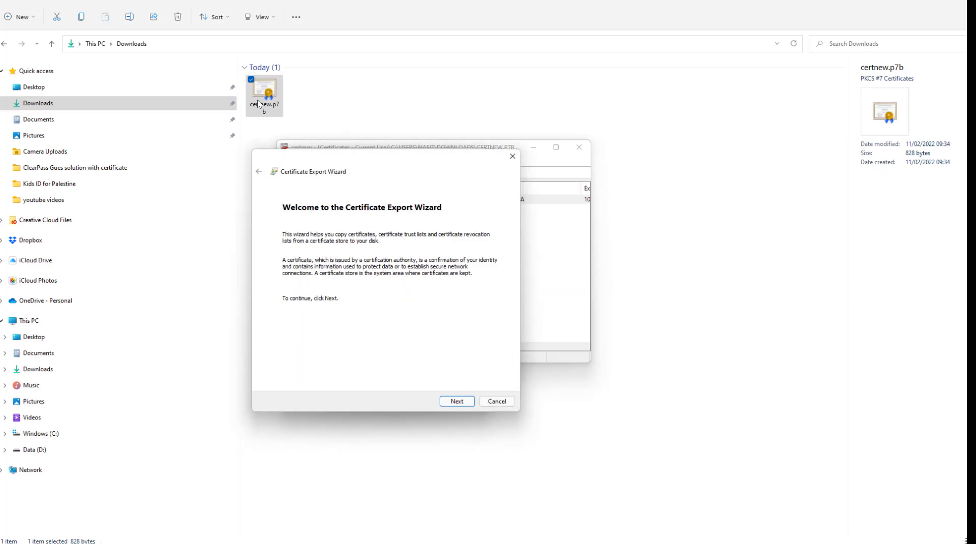
key(Return)
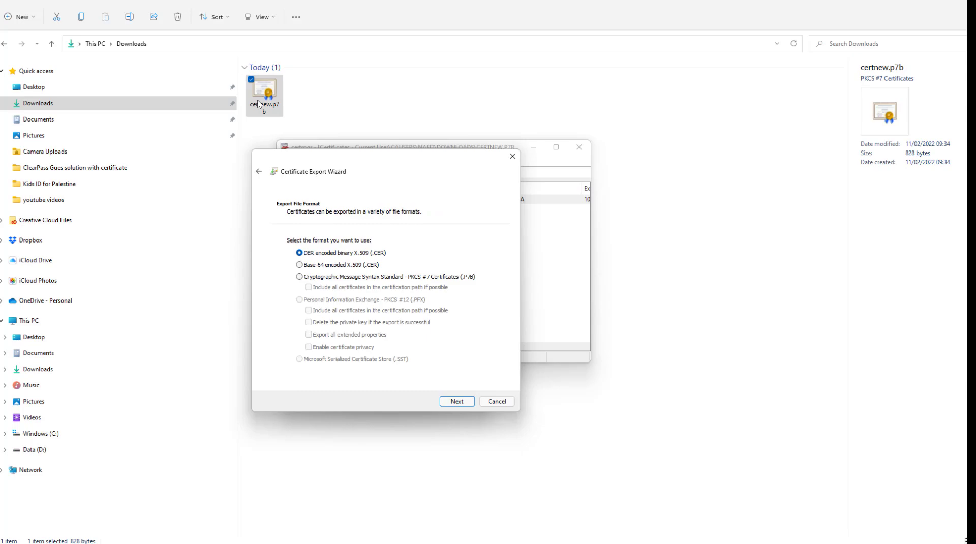
key(Return)
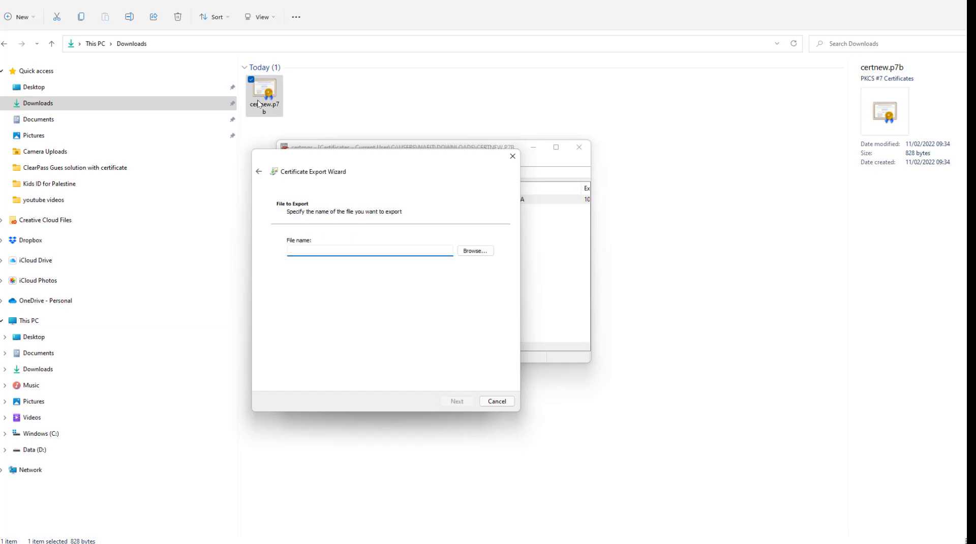
key(Tab)
key(Return)
text(Server)
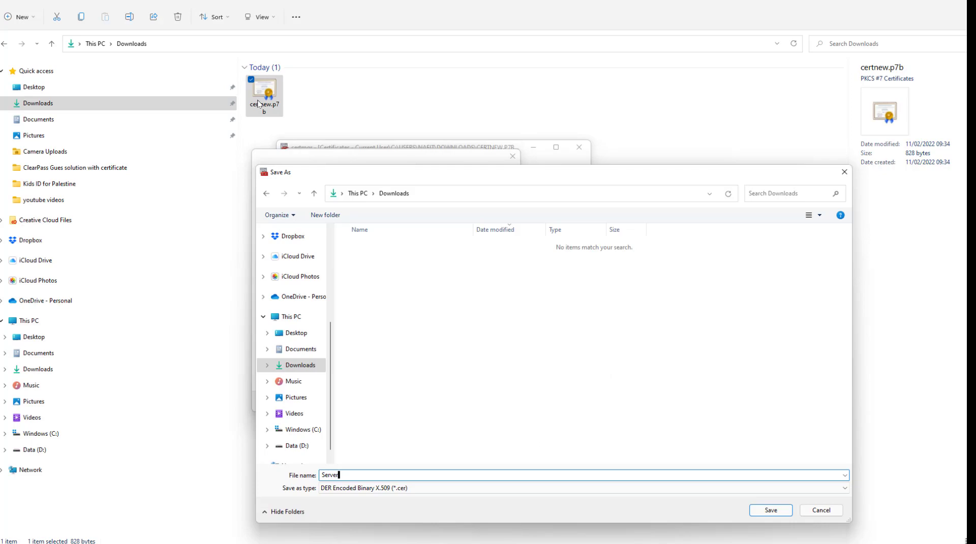
text(-CA-DER)
key(Return)
key(Return)
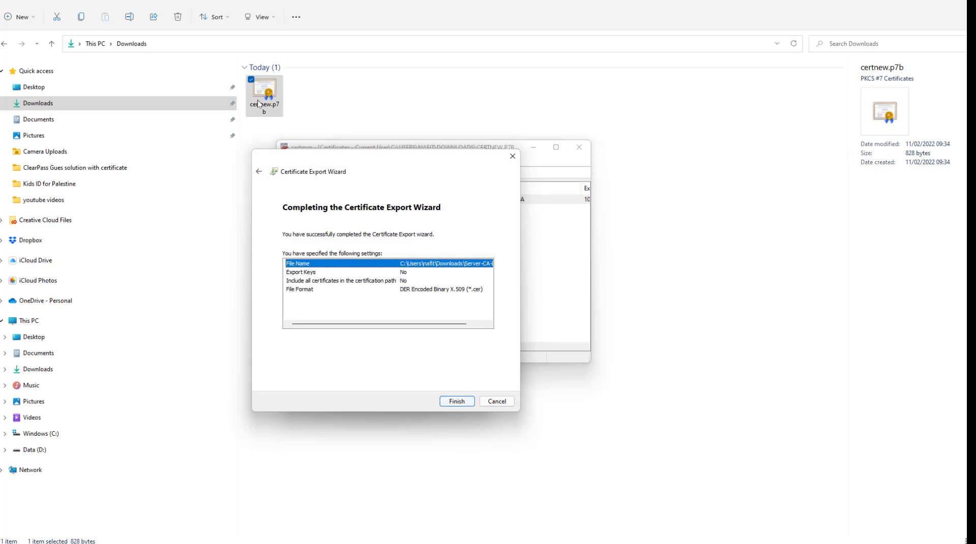
key(Return)
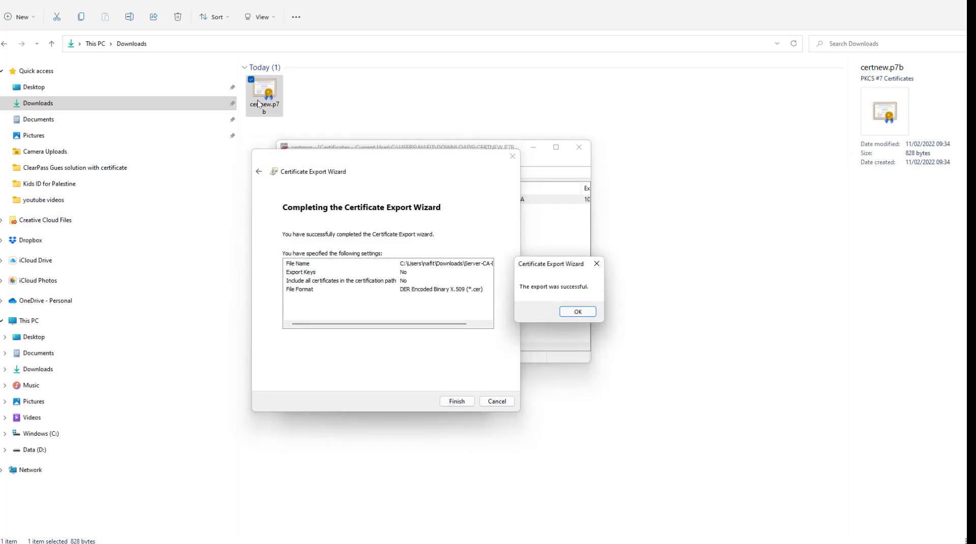
key(Return)
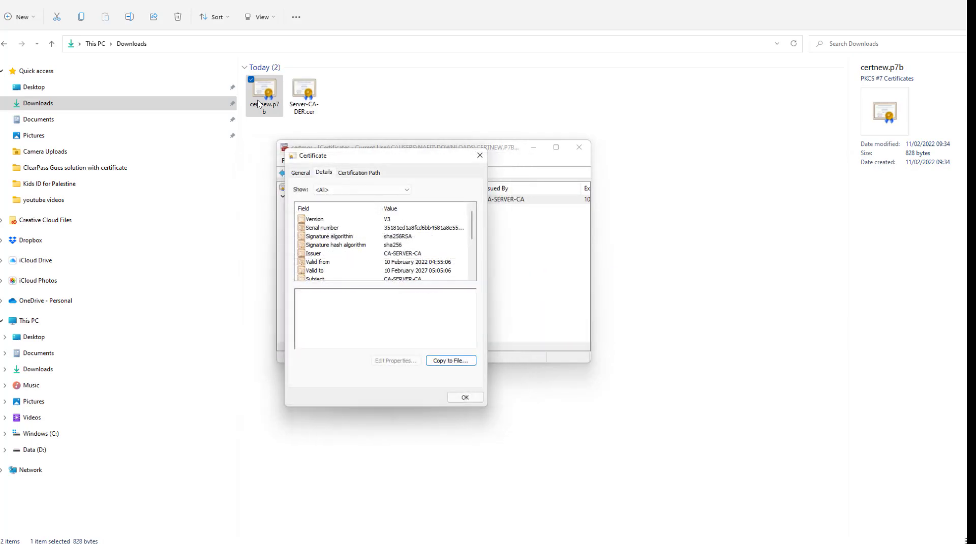
- Close the certificate dialog and certmgr, then check Server-CA-DER.cer beside certnew.p7b in Downloads
key(Return)
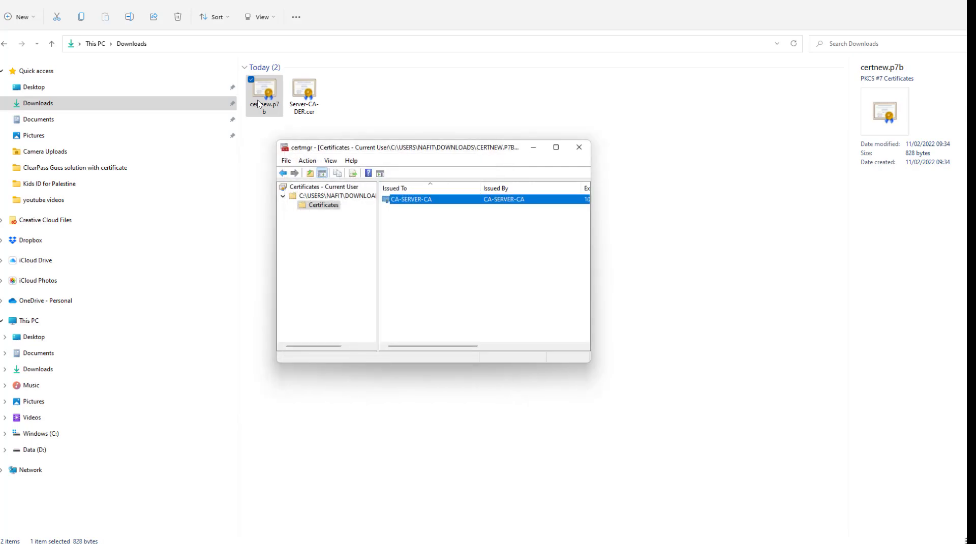
click(578, 147)
click(305, 104)
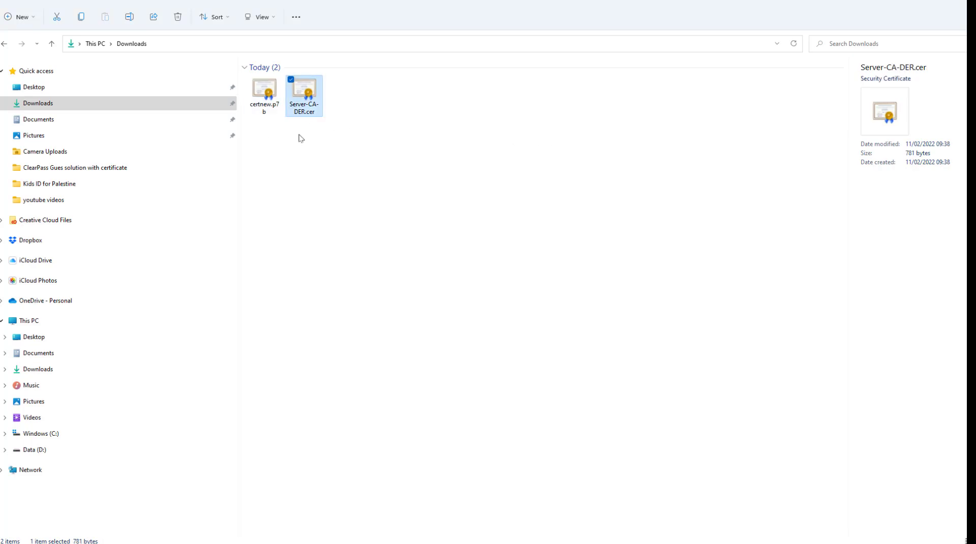
click(266, 114)
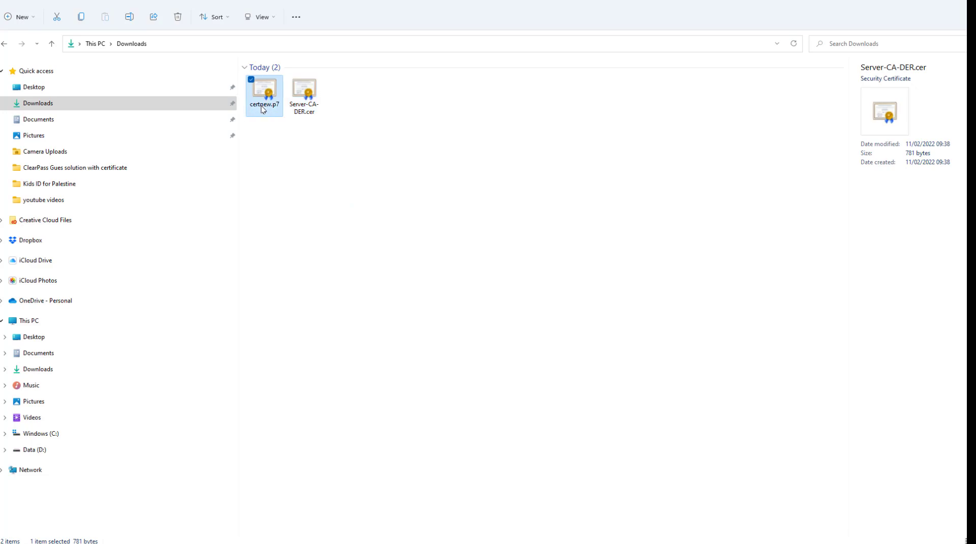
click(329, 190)
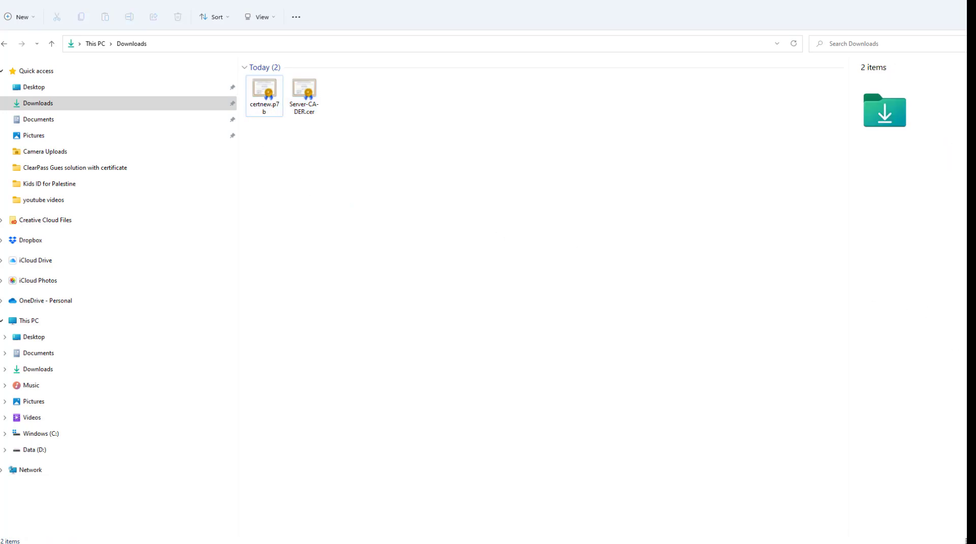
key(alt+Tab)
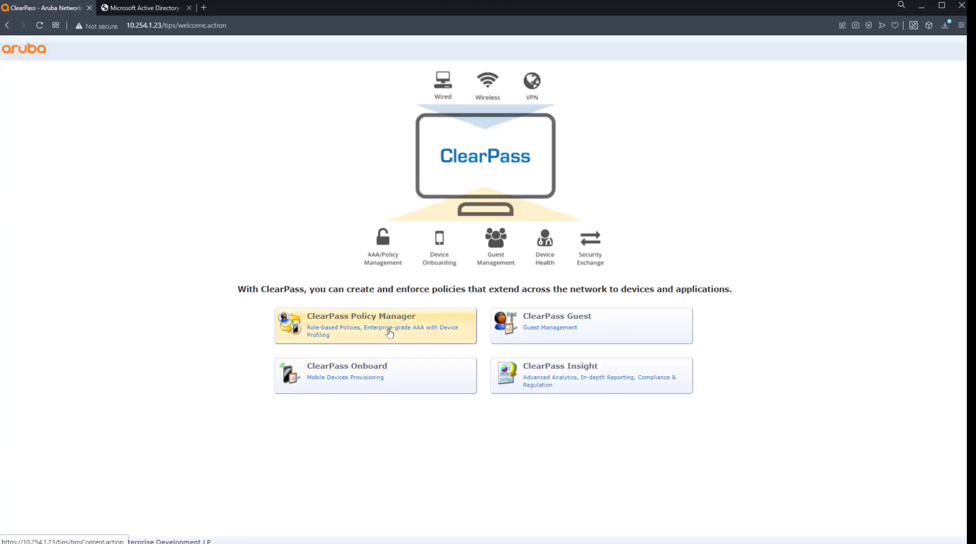
- Open Policy Manager from the ClearPass welcome page and proceed past the certificate warning
click(390, 333)
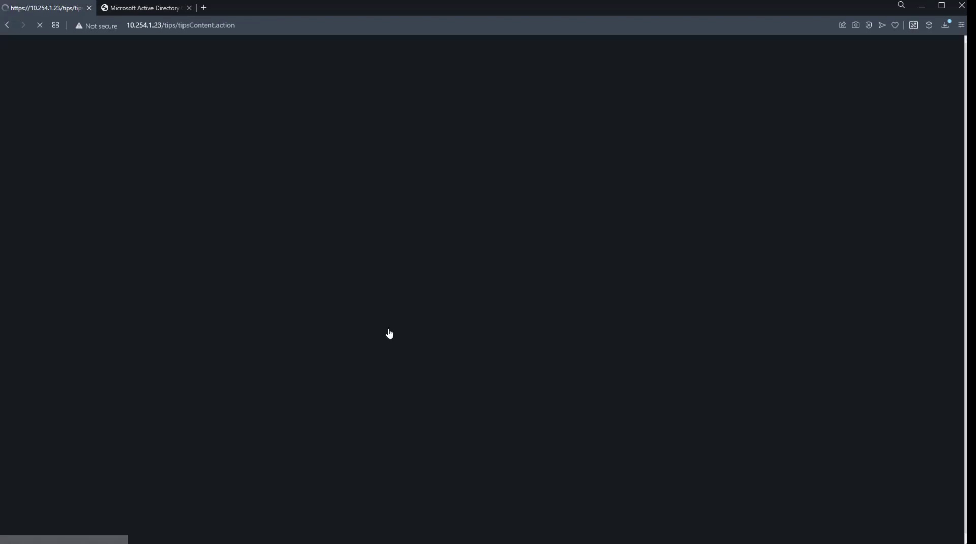
click(441, 358)
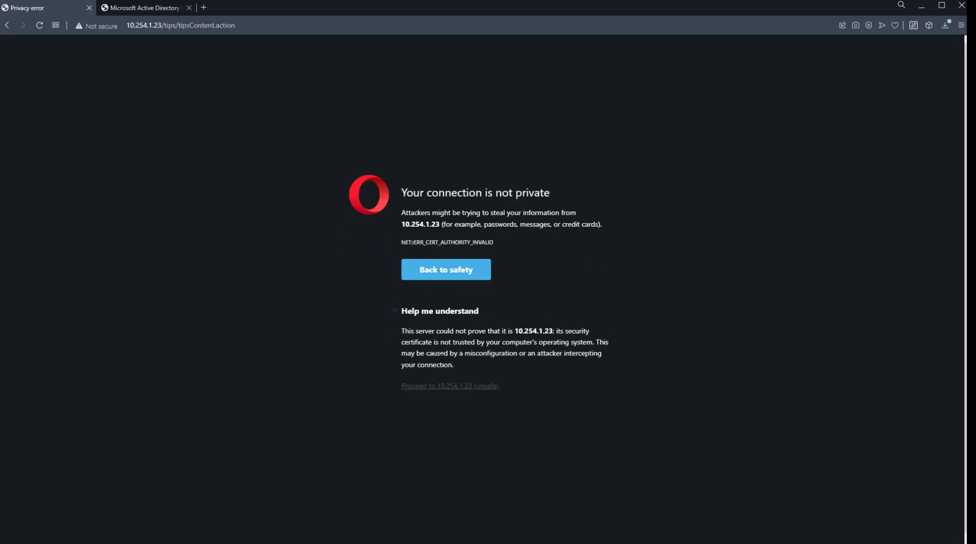
click(442, 389)
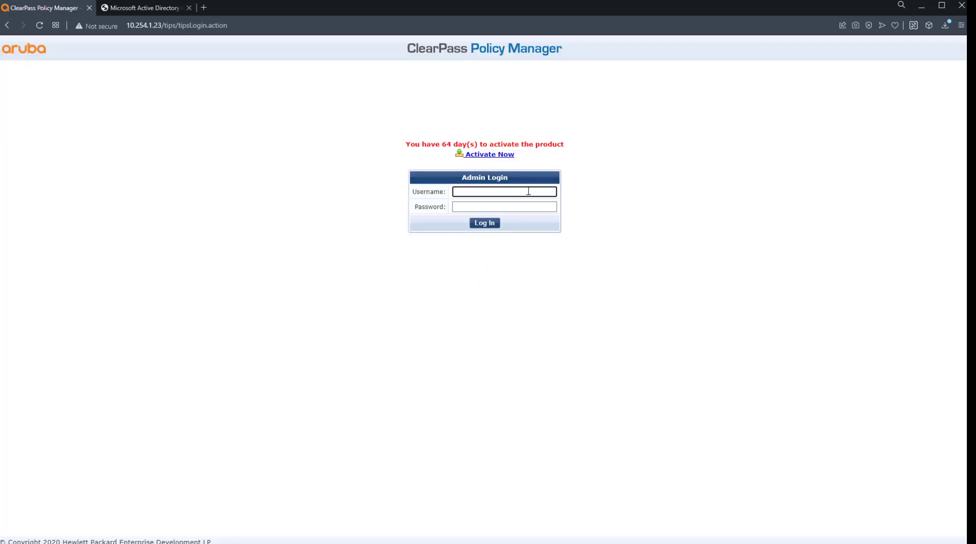
- Sign in with the administrator credentials and go to Administration > Certificates > Trust List
key(Tab)
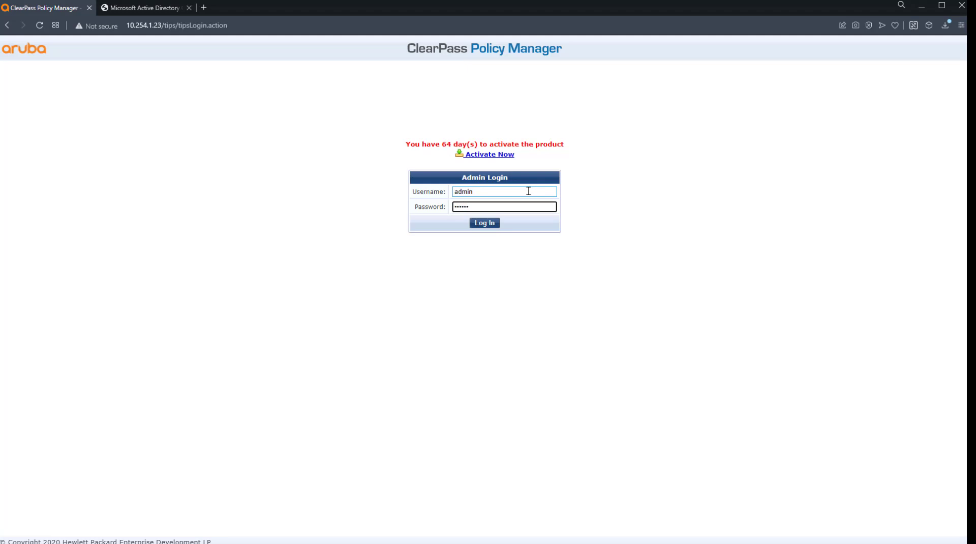
key(Return)
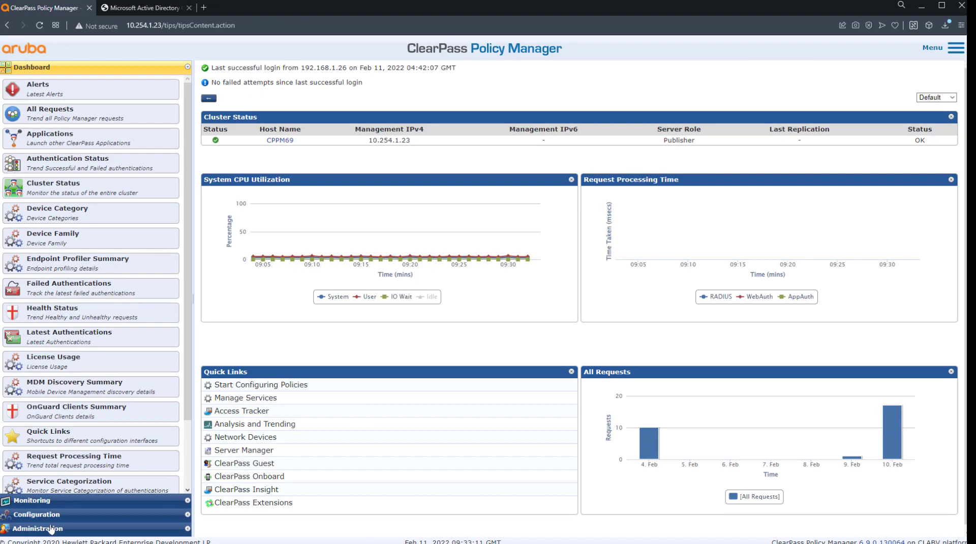
click(53, 529)
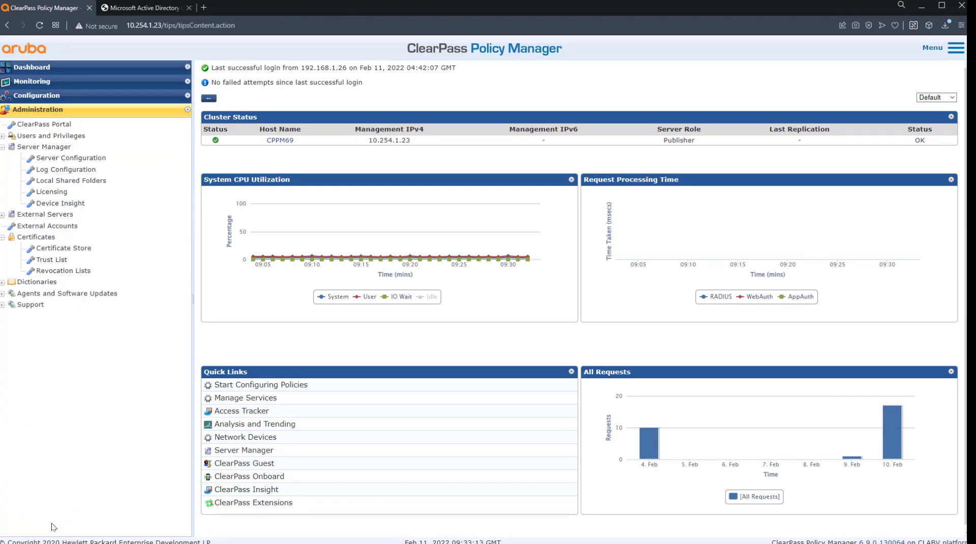
click(60, 261)
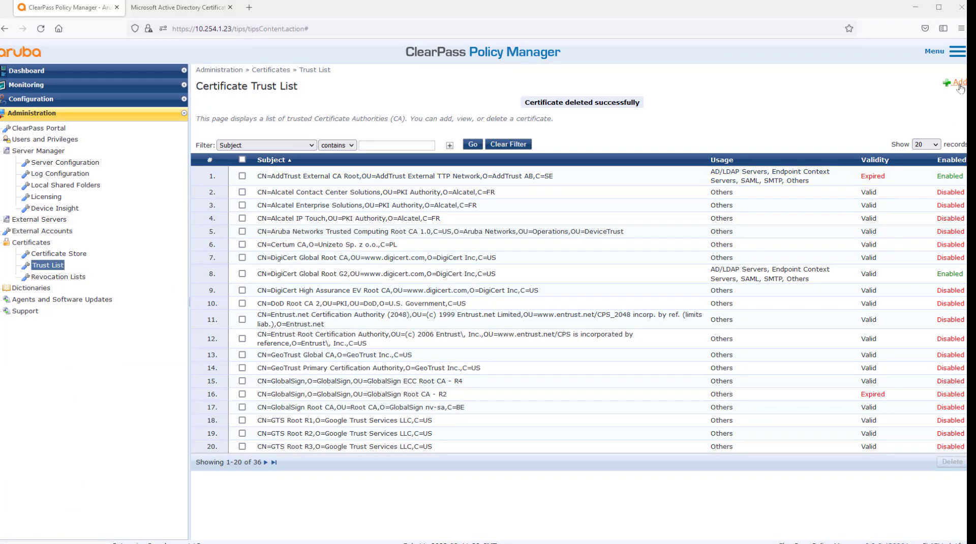
- Add certnew.p7b as a trusted certificate with usage Others, adding CN=CA-SERVER-CA
click(956, 83)
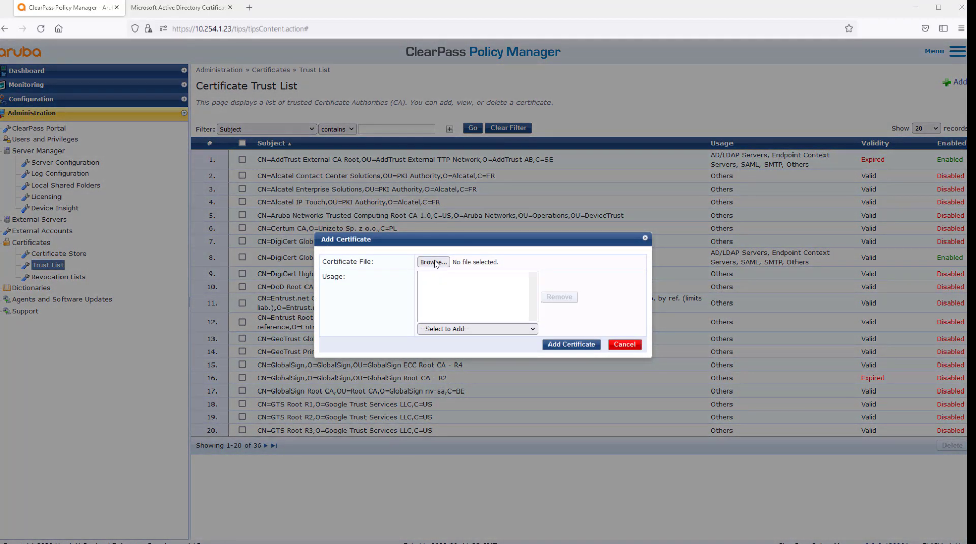
click(433, 262)
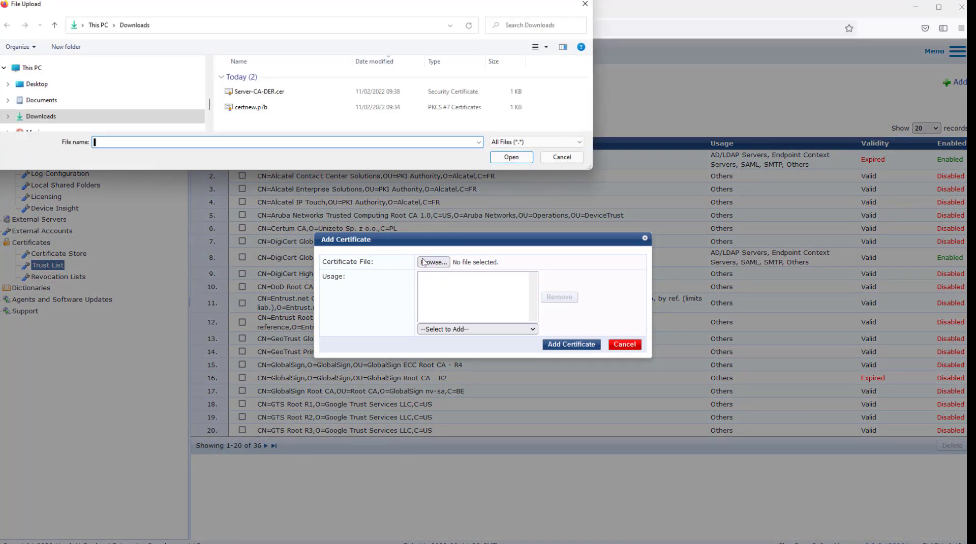
click(253, 108)
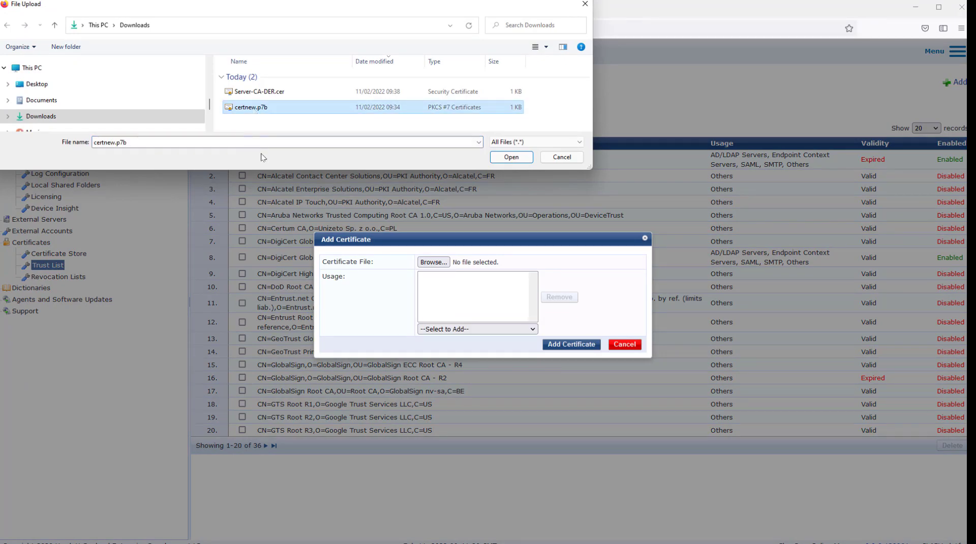
click(508, 157)
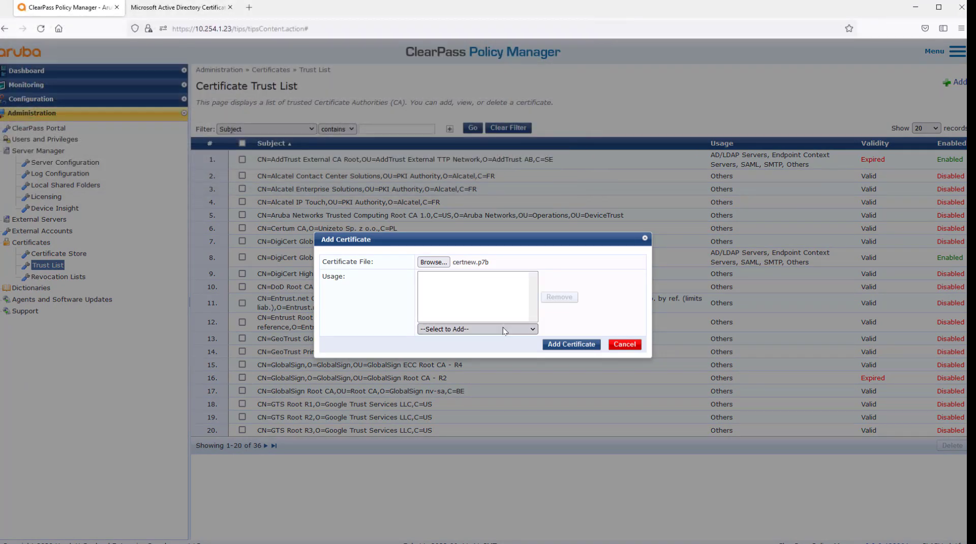
click(510, 329)
click(443, 457)
click(571, 356)
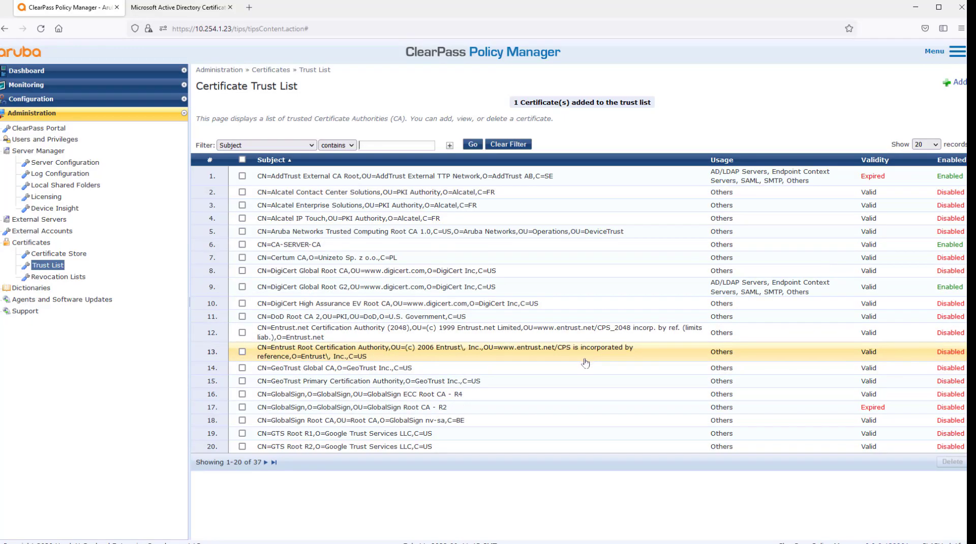
click(299, 249)
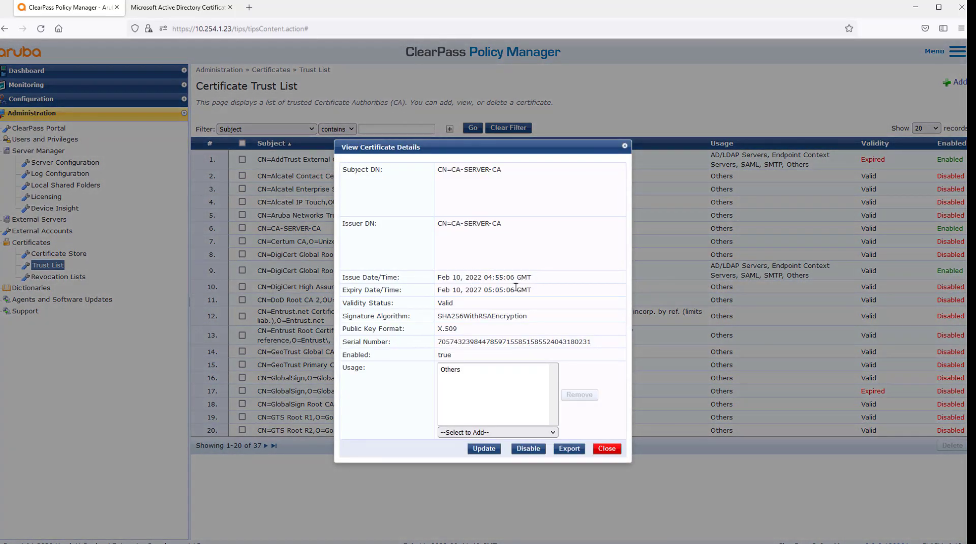
drag(526, 277, 460, 278)
drag(521, 289, 469, 291)
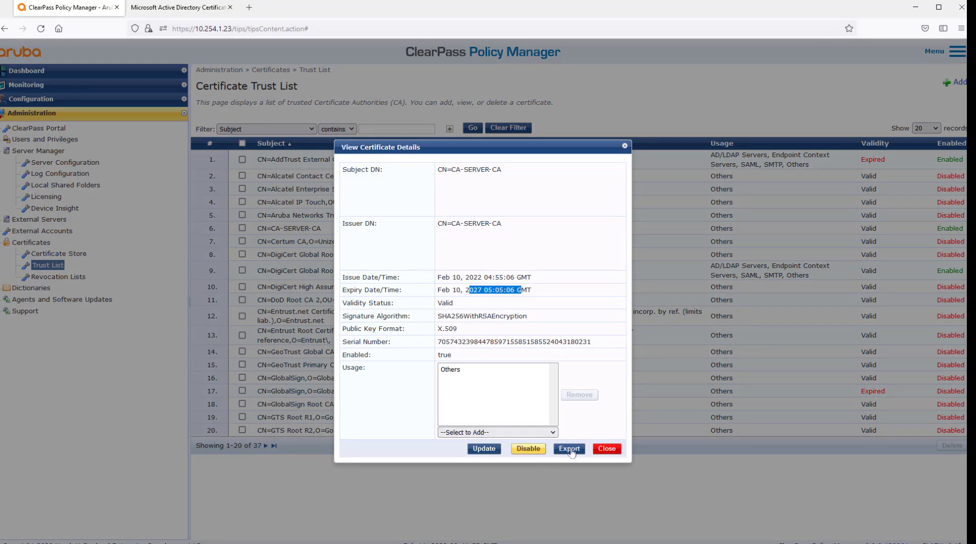
drag(501, 224, 440, 220)
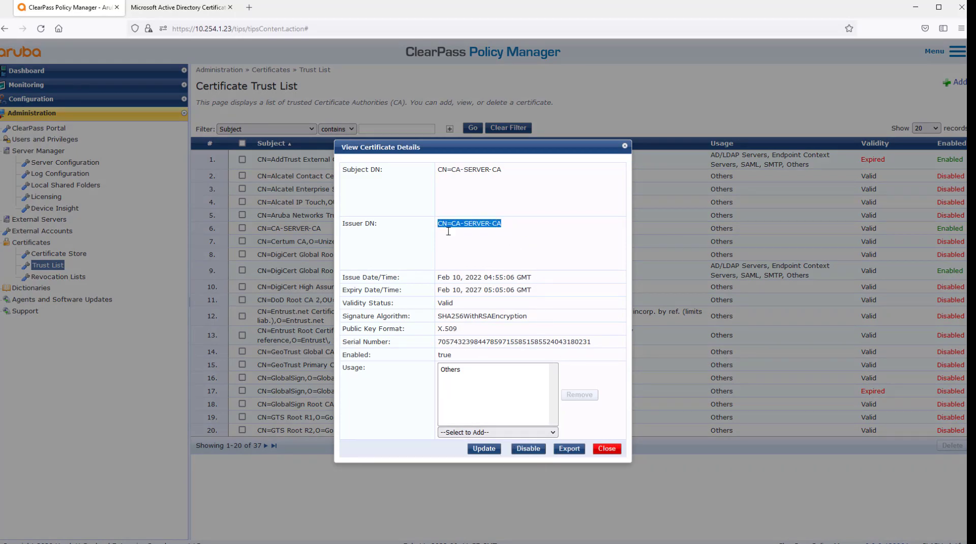
click(607, 450)
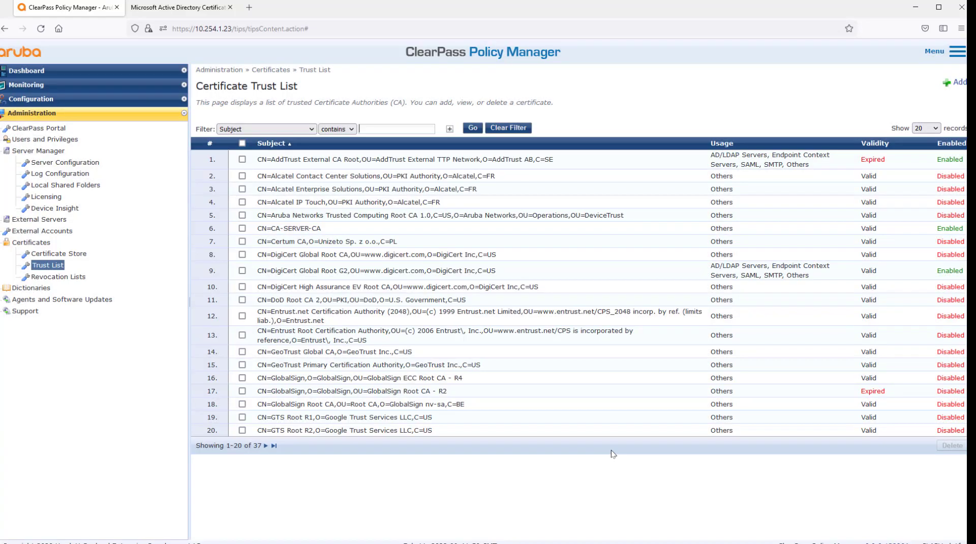
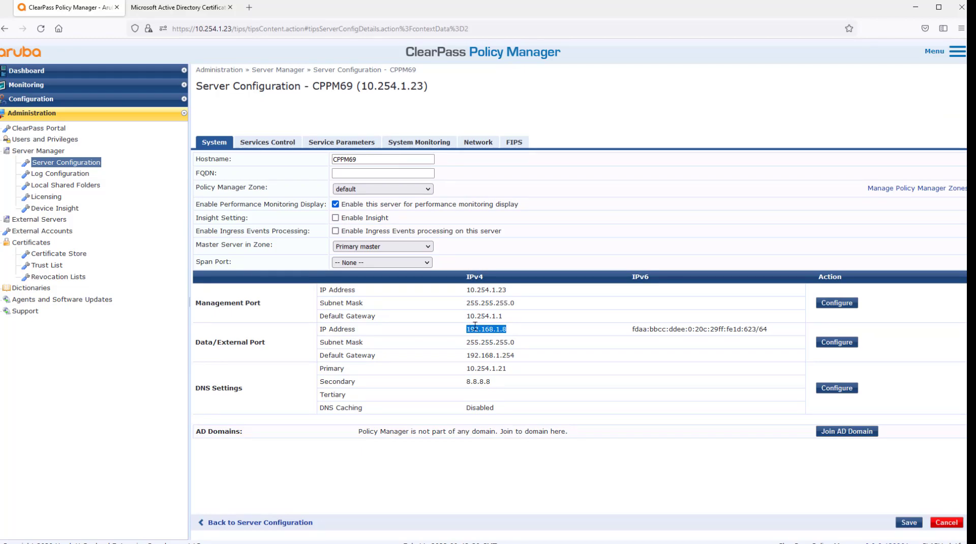
- Select management IP 10.254.1.23 and open the Certificate Store showing CPPM69's RADIUS/EAP certificate
drag(507, 290, 446, 305)
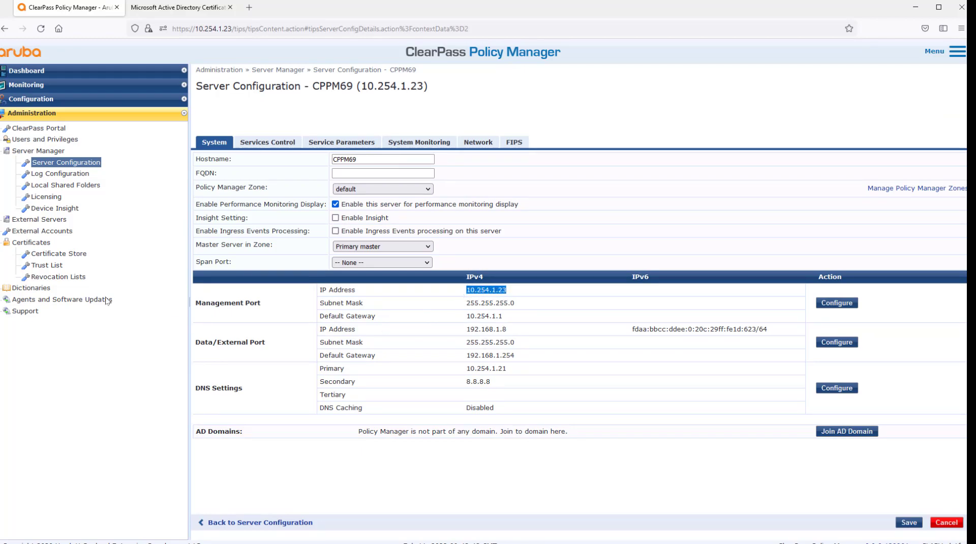
click(73, 254)
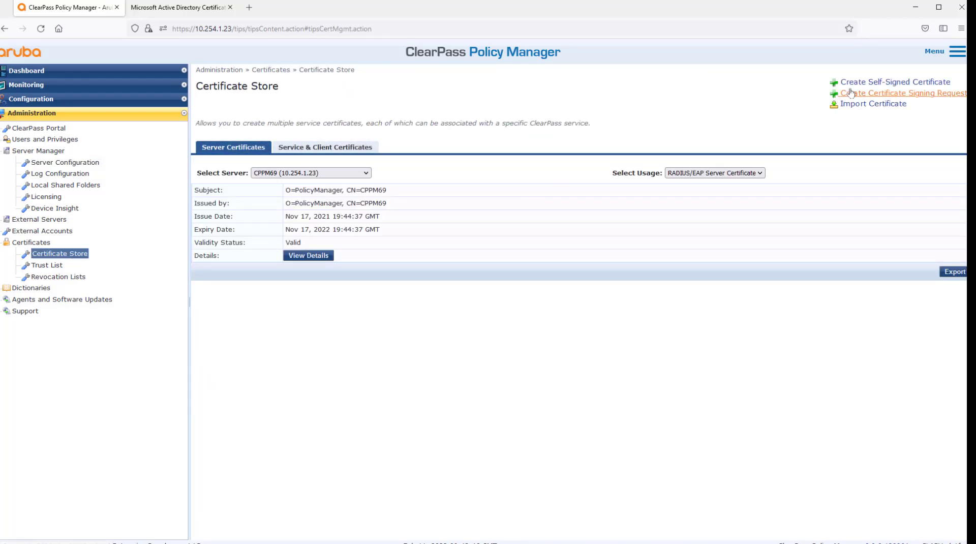
- Start a CSR with organization WizOne LTFD, unit training, location London and state London
click(850, 93)
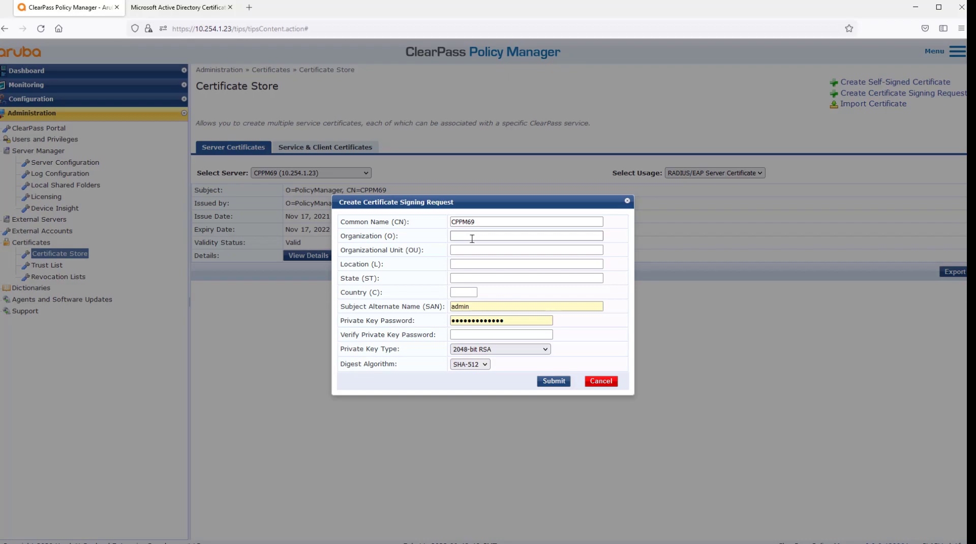
click(471, 237)
text(WizOne LTFD)
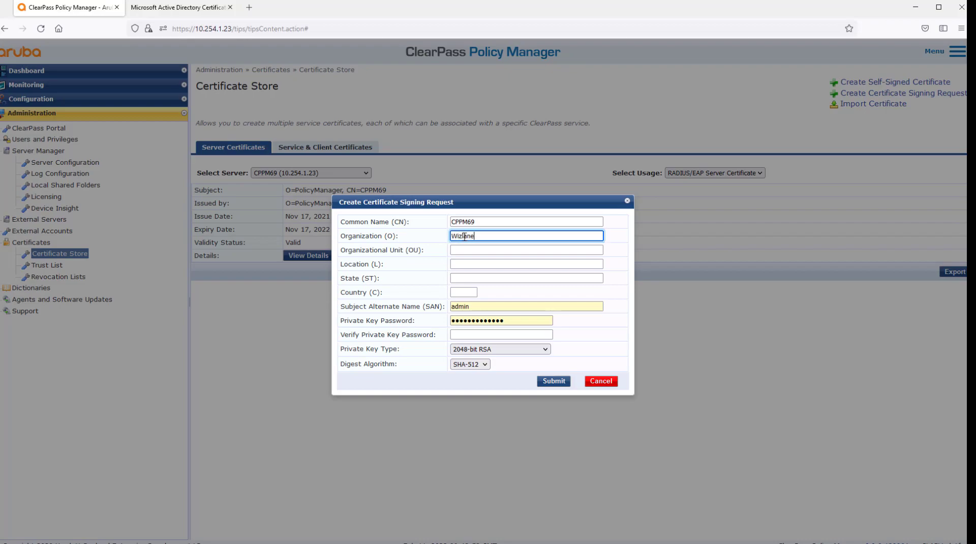
key(Tab)
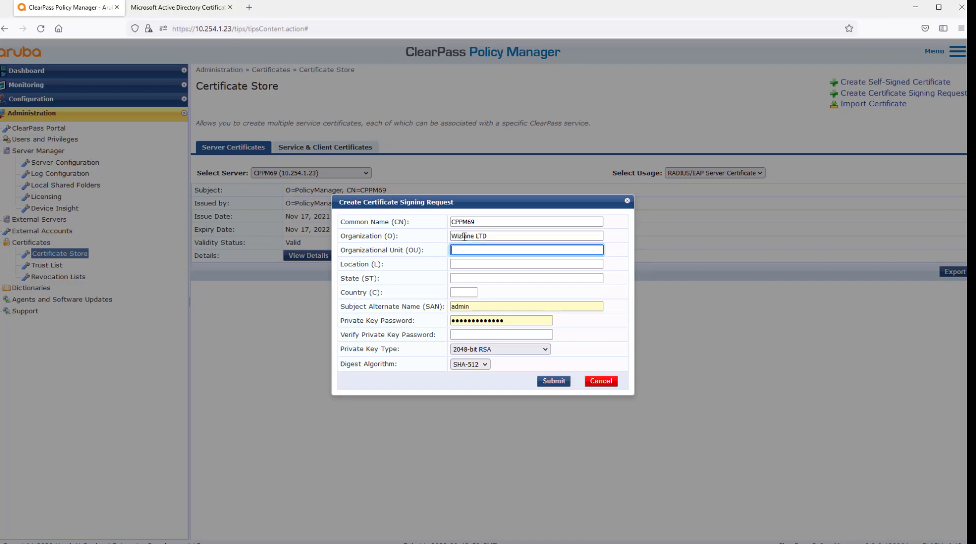
text(training)
key(Tab)
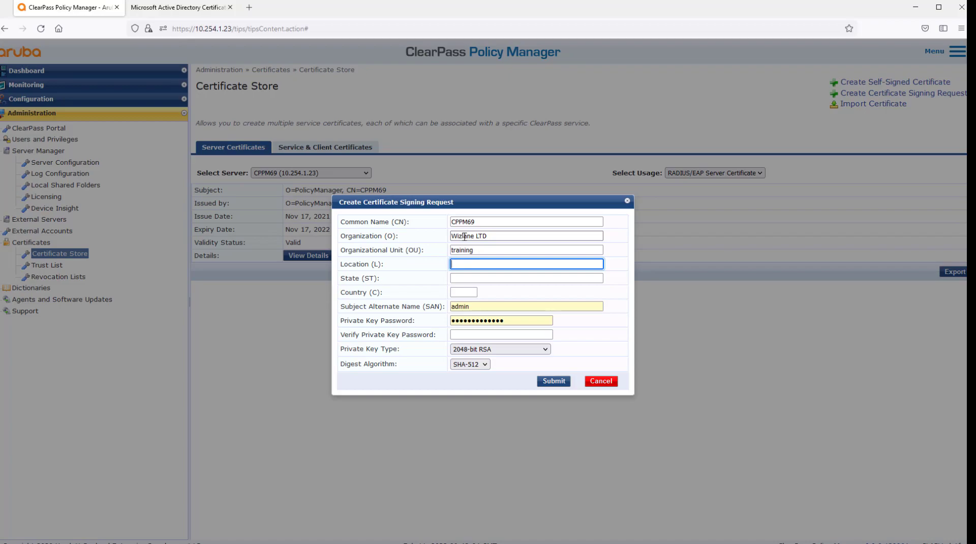
text(London)
key(Tab)
text(London)
key(Tab)
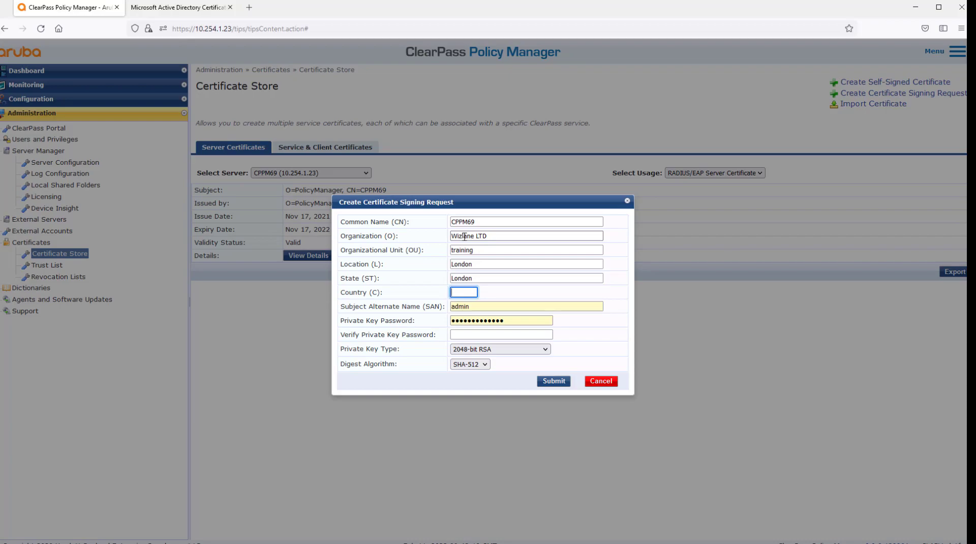
- Add SANs IP:192.168.1.8 and IP:10.254.1.23, set the private key password, and submit
key(Tab)
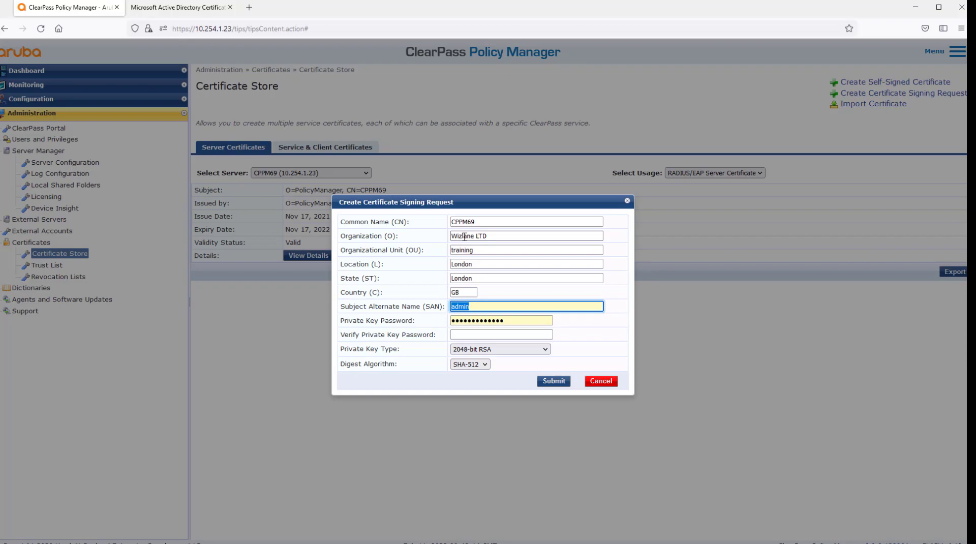
text(IP)
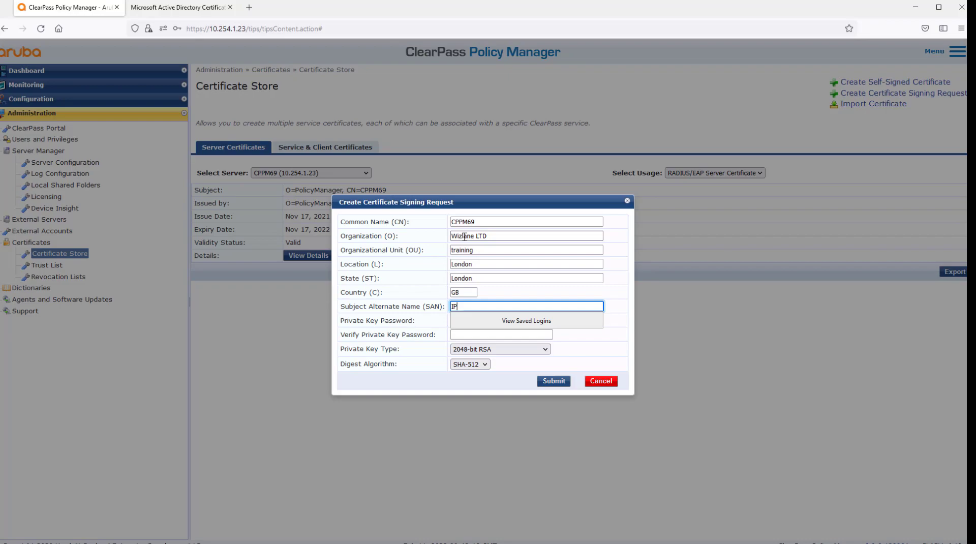
text(:192.168.1.8,IP:10.254.1.23)
key(Tab)
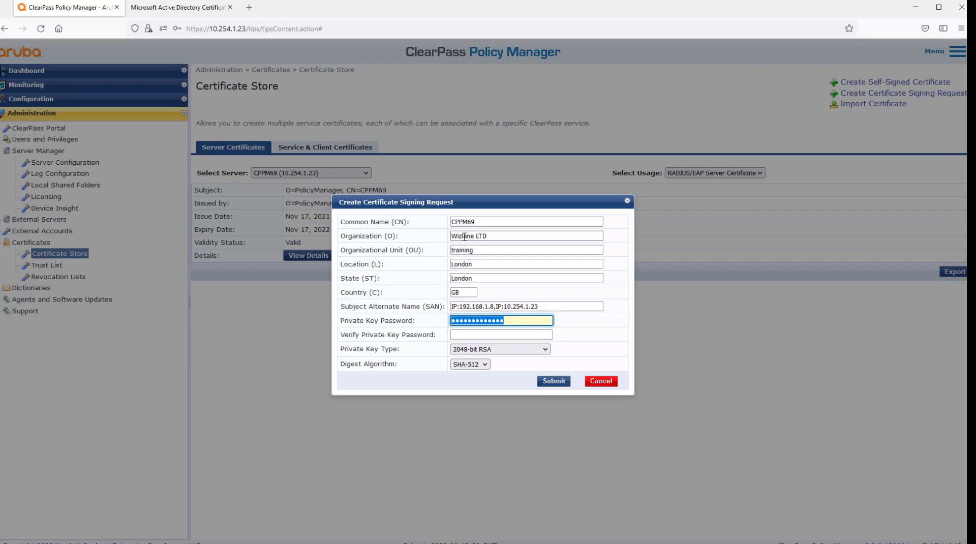
text(•••••••••••••••)
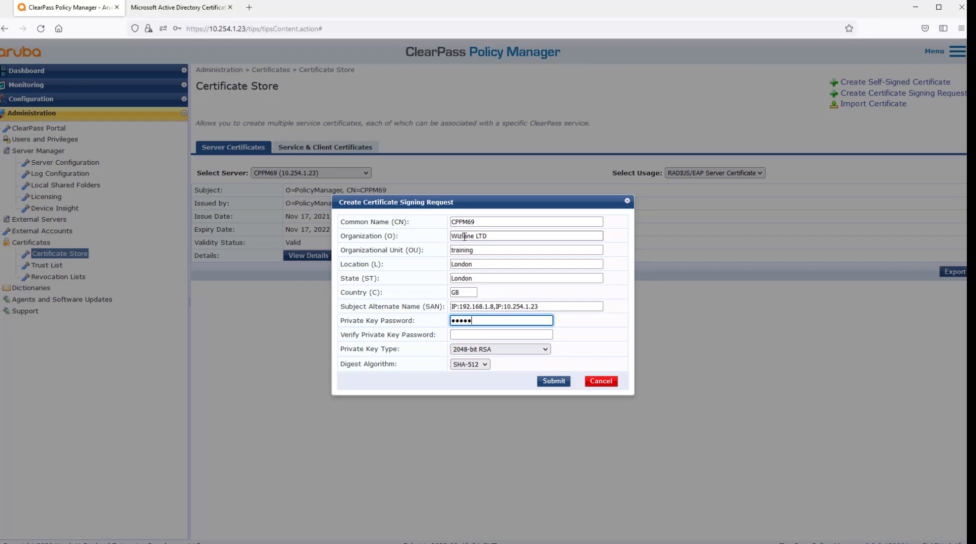
key(Tab)
text(••••••)
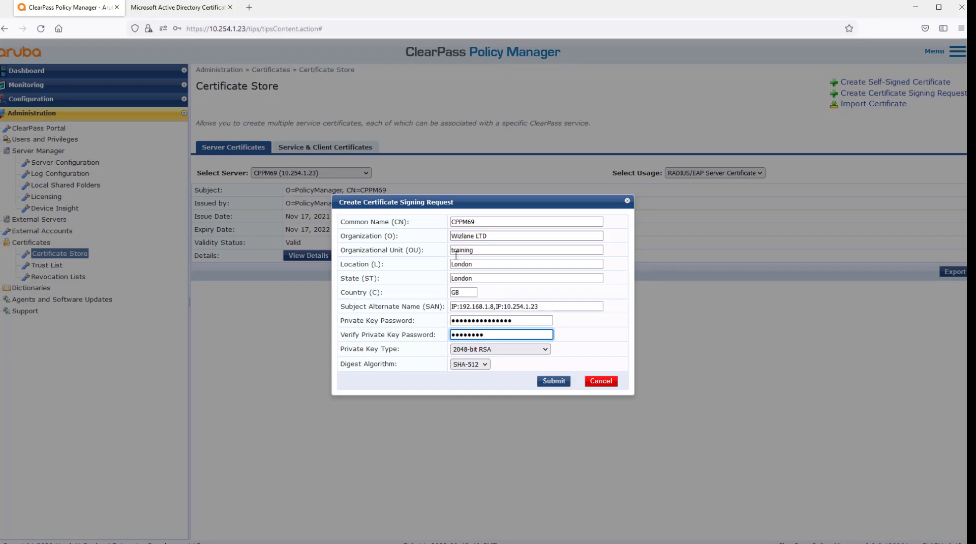
click(553, 382)
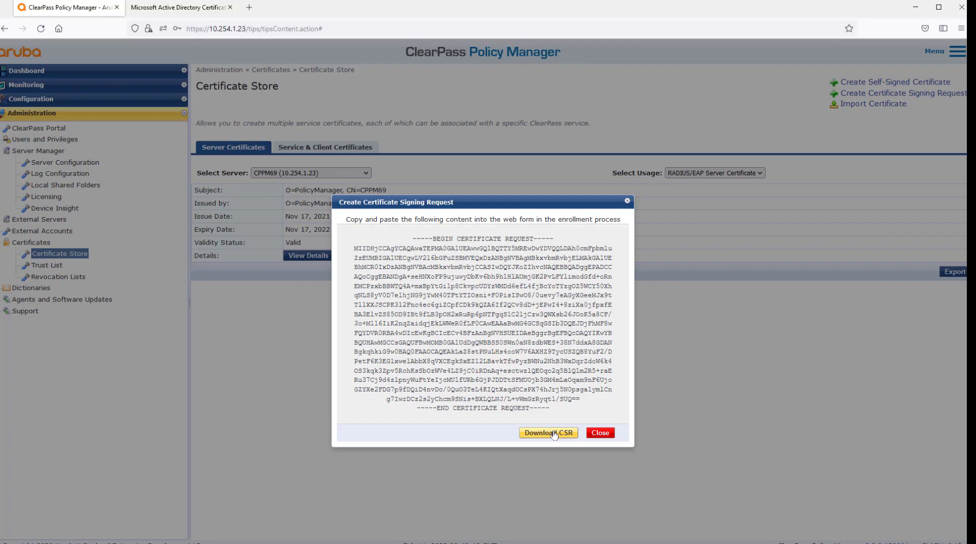
- Download the CSR as CertSignRequest.csr and open it with Notepad
click(552, 433)
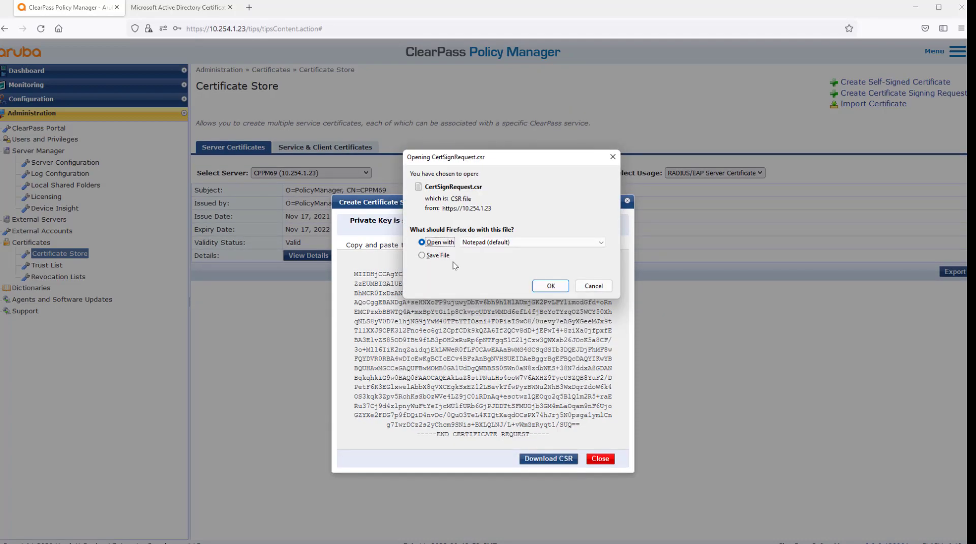
click(551, 286)
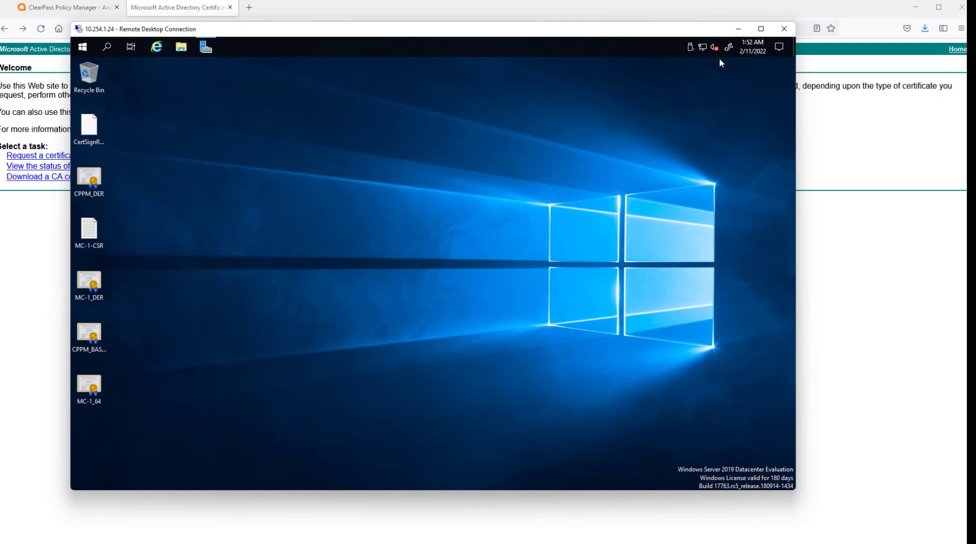
- Launch Certification Authority from Server Manager and choose Submit new request on CA-SERVER-CA
click(213, 54)
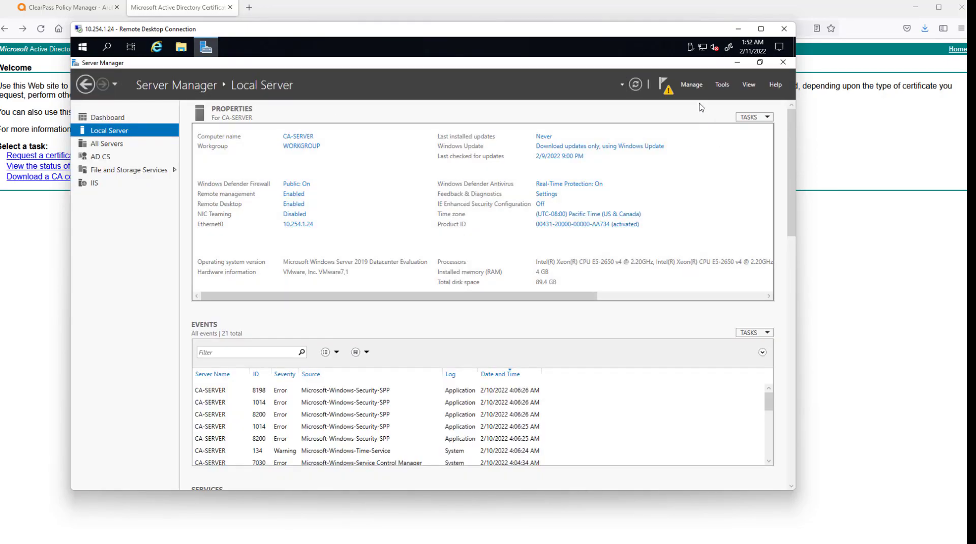
click(726, 86)
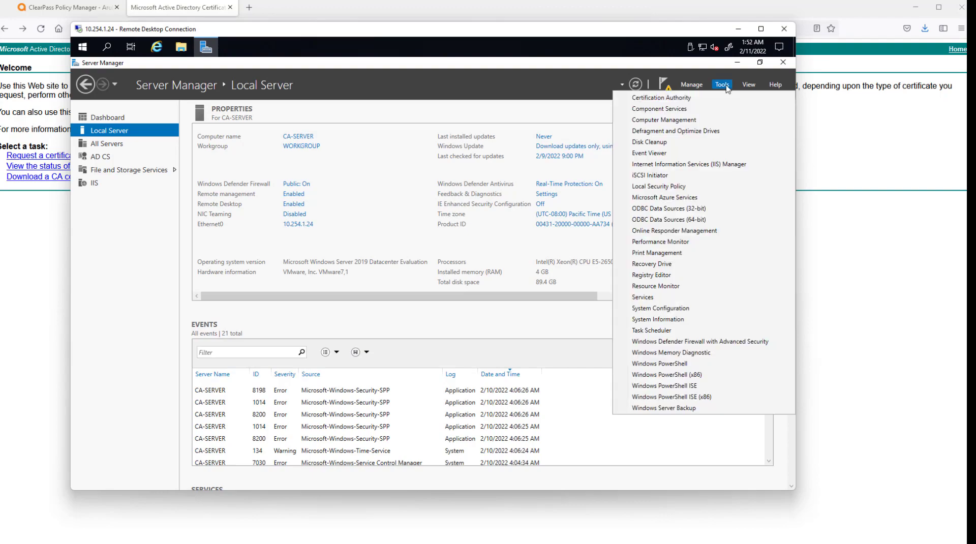
click(688, 99)
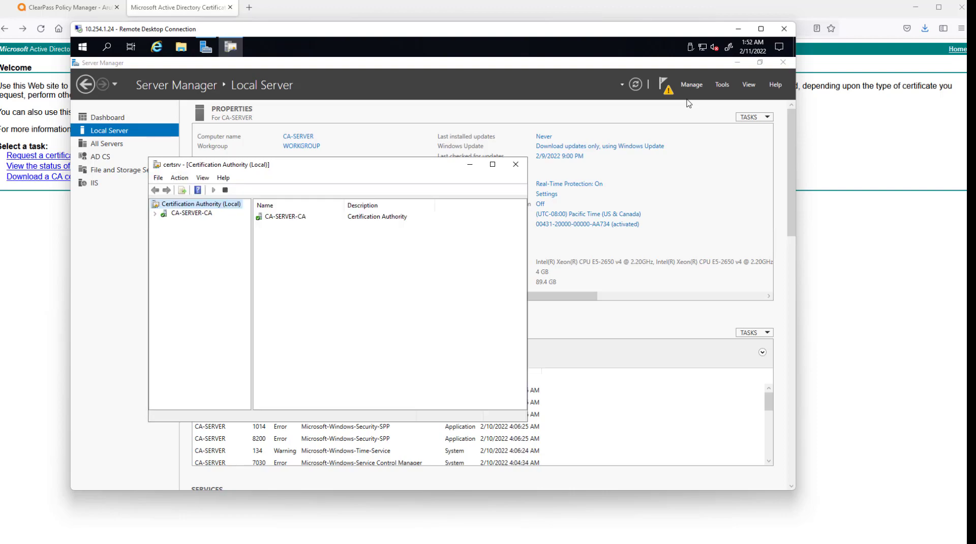
right_click(207, 214)
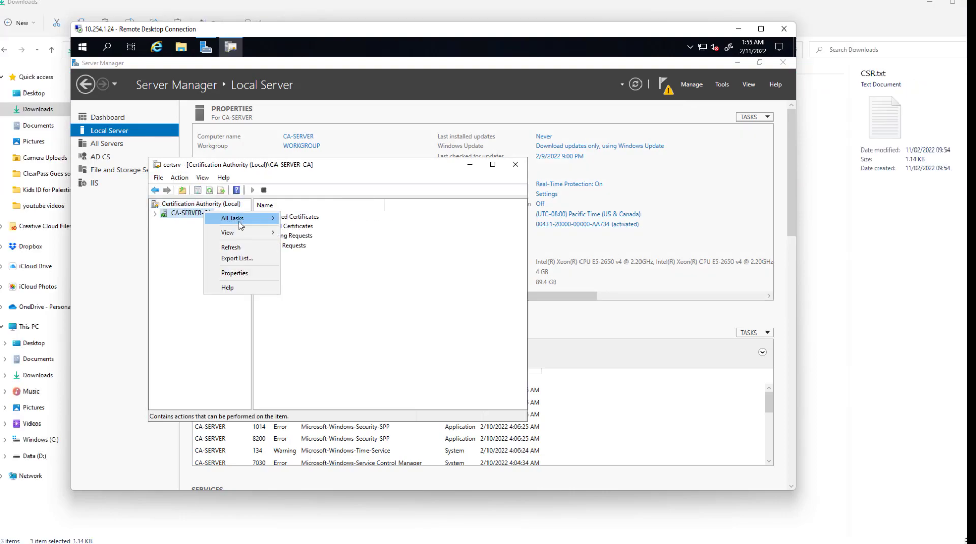
mouse_move(240, 222)
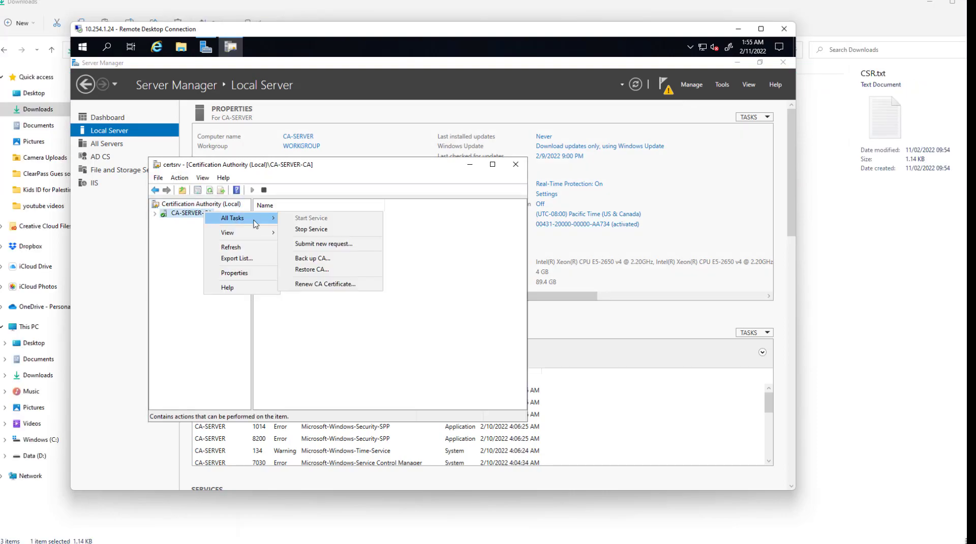
click(350, 245)
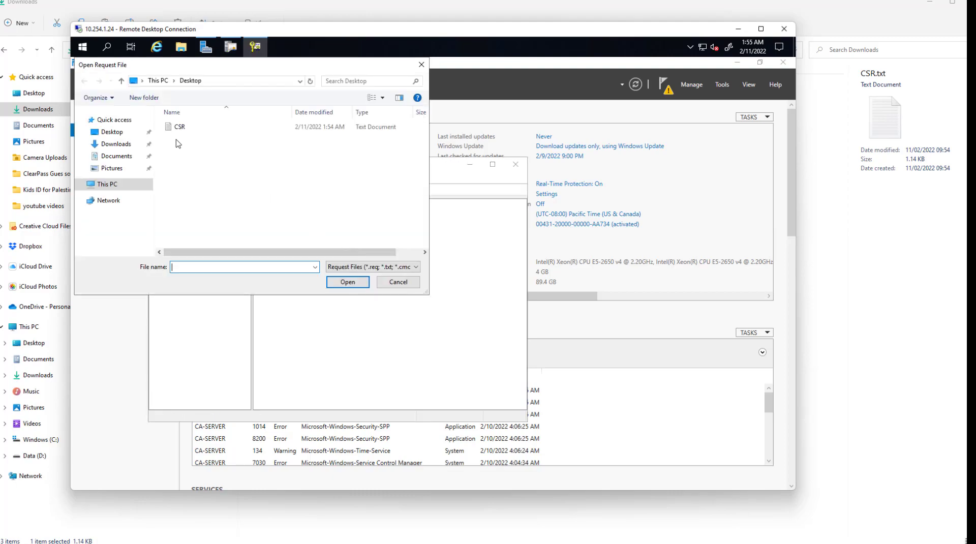
- Submit the Desktop CSR, issue pending request 11, and select it under Issued Certificates
click(181, 128)
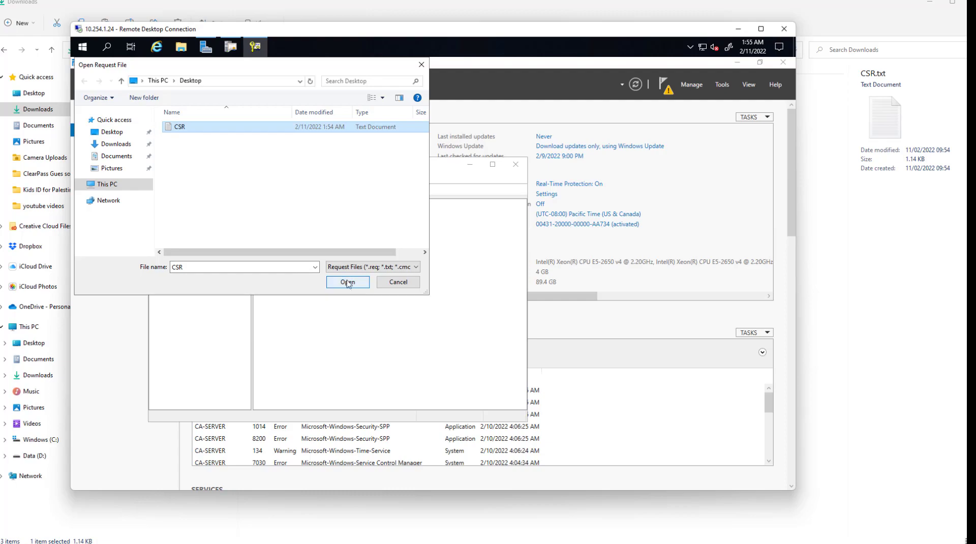
click(348, 281)
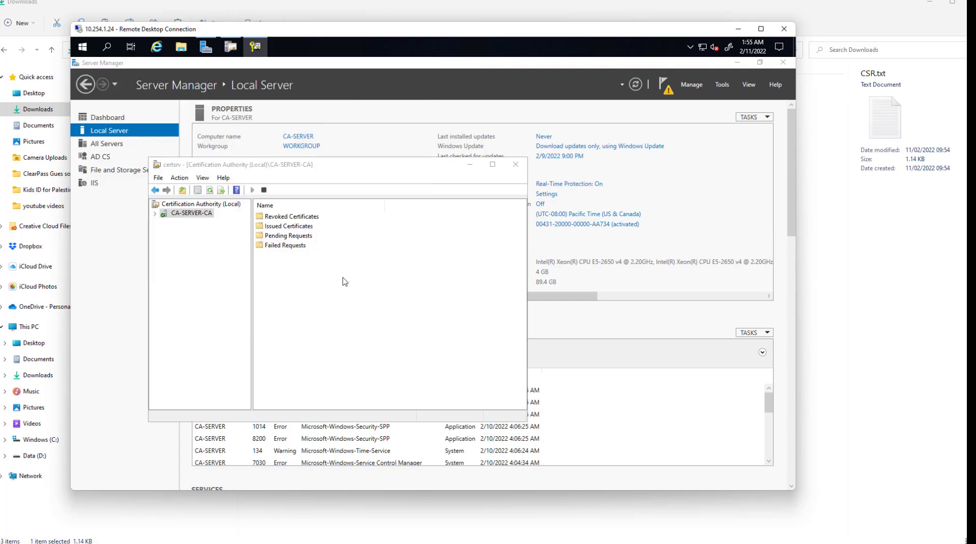
double_click(288, 236)
right_click(334, 219)
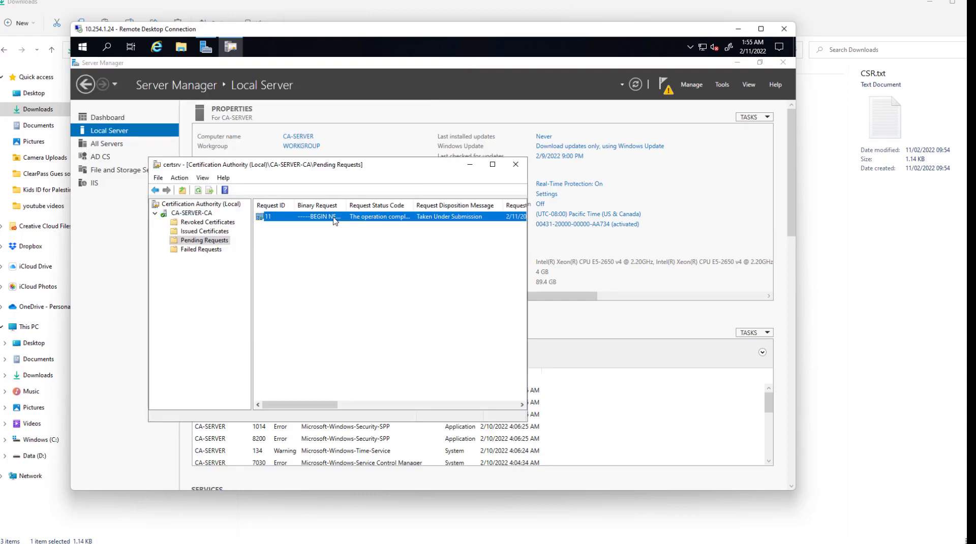
mouse_move(373, 226)
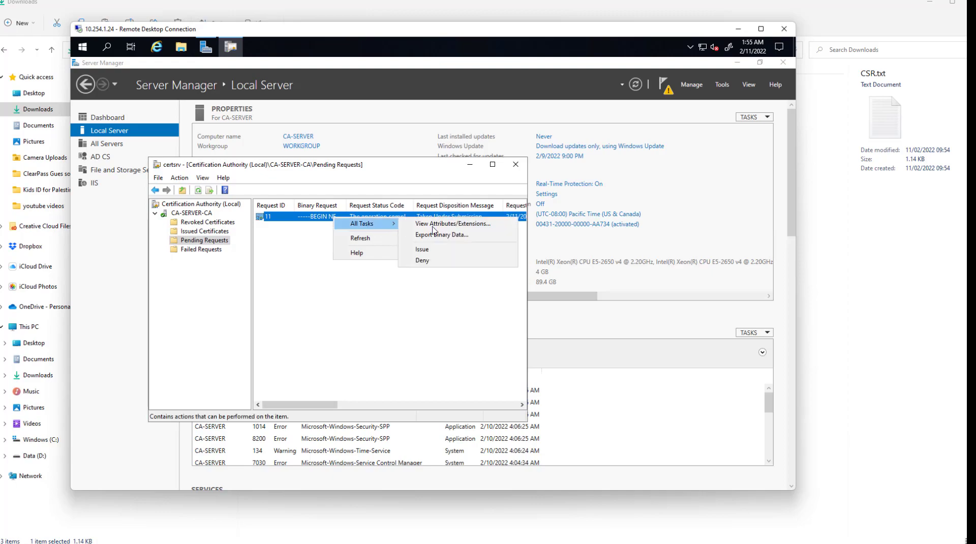
click(451, 249)
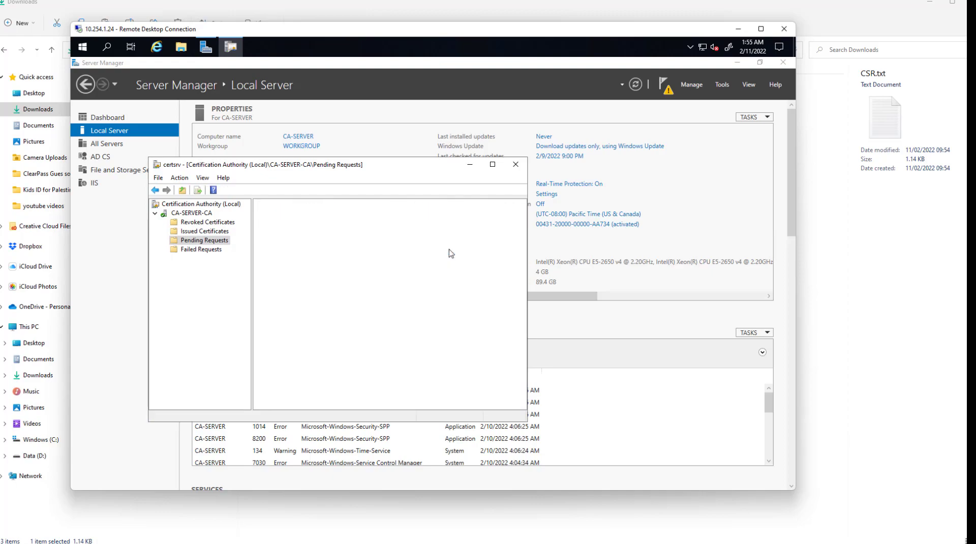
click(225, 231)
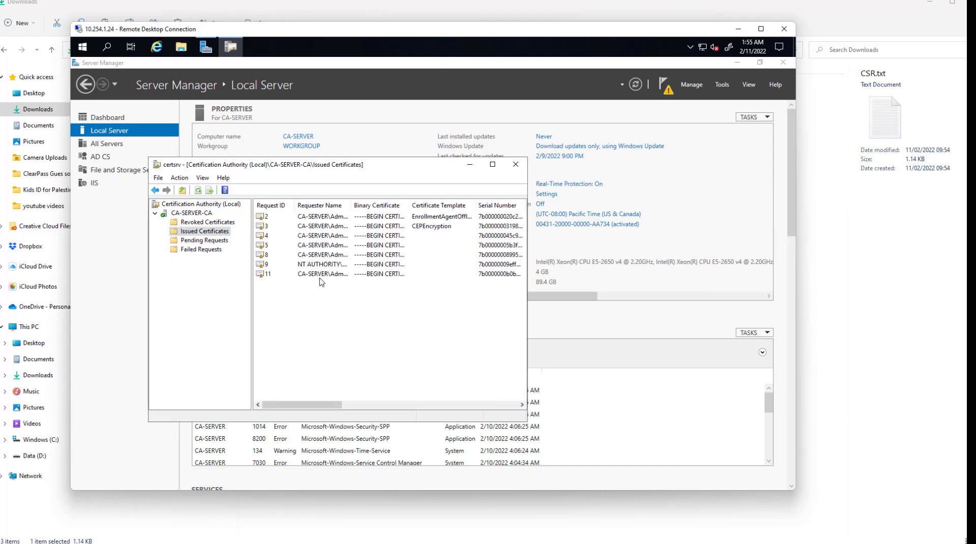
click(322, 277)
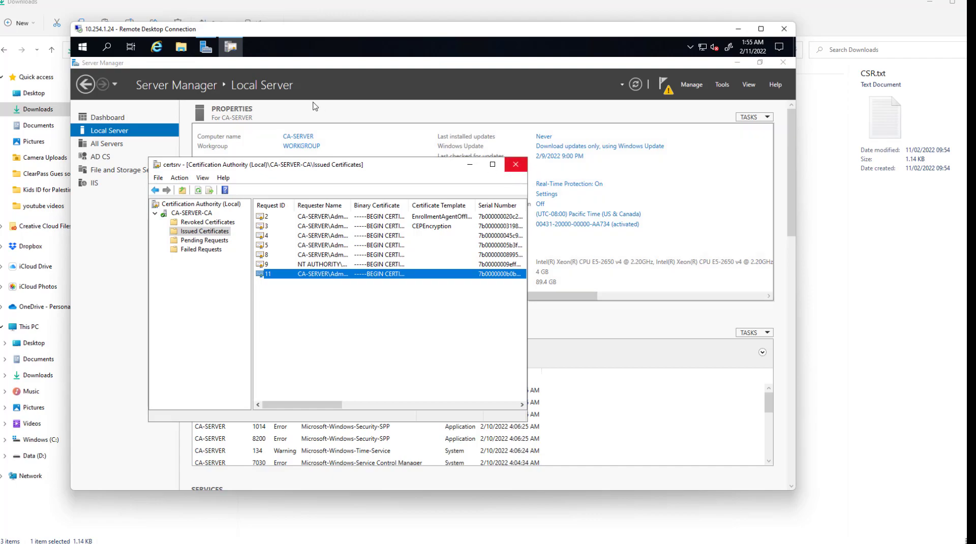
- Open issued certificate 11 and check its Subject Alternative Name in the Details tab
double_click(305, 274)
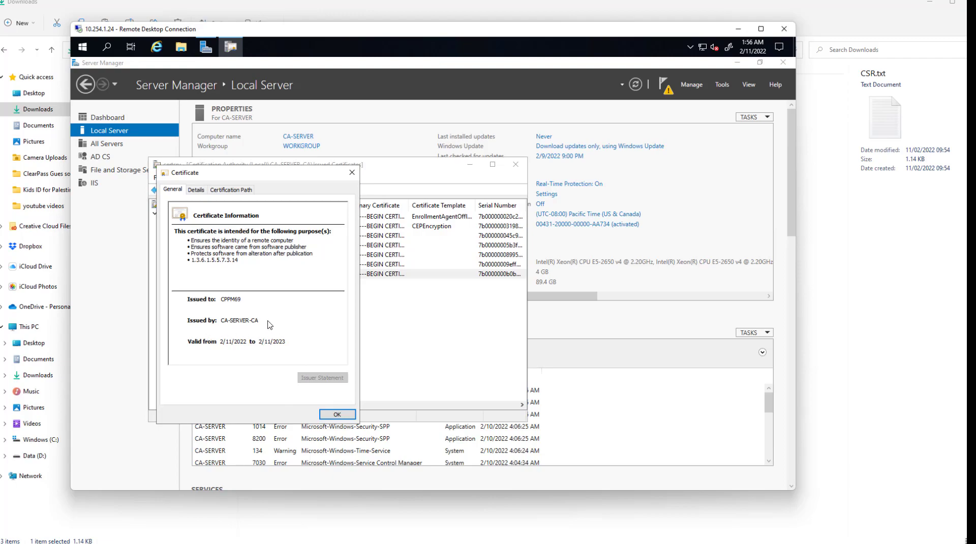
click(197, 192)
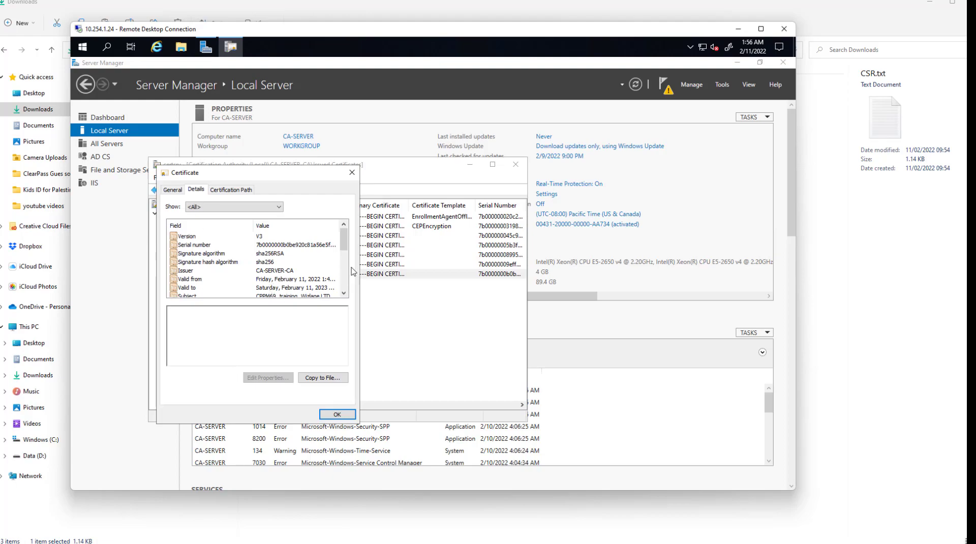
drag(345, 255, 345, 286)
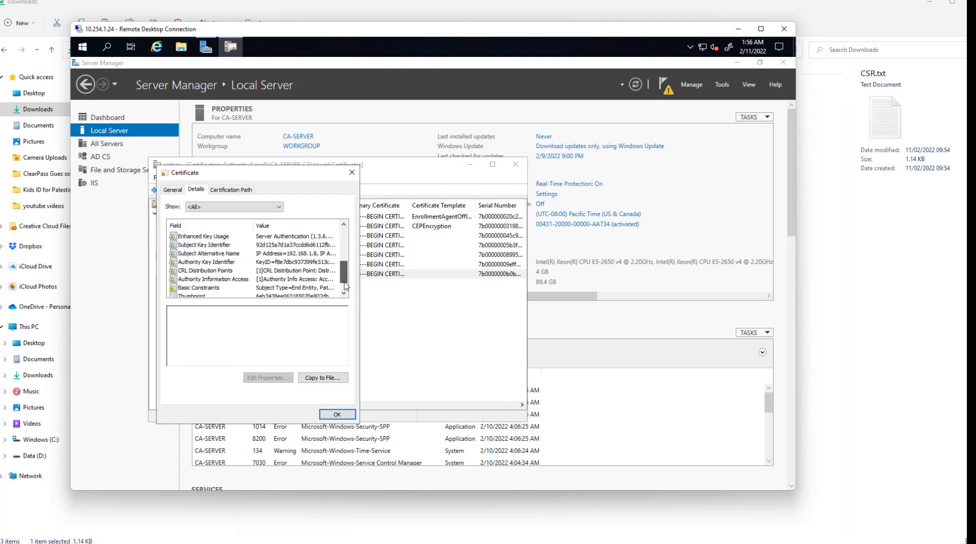
click(271, 254)
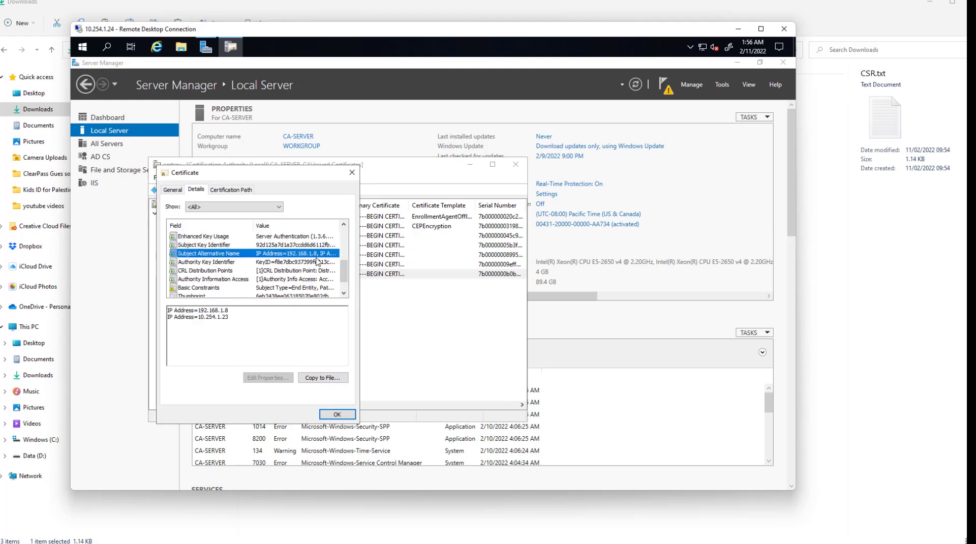
- Start the certificate export in DER encoded binary X.509 format and choose a save location
click(322, 379)
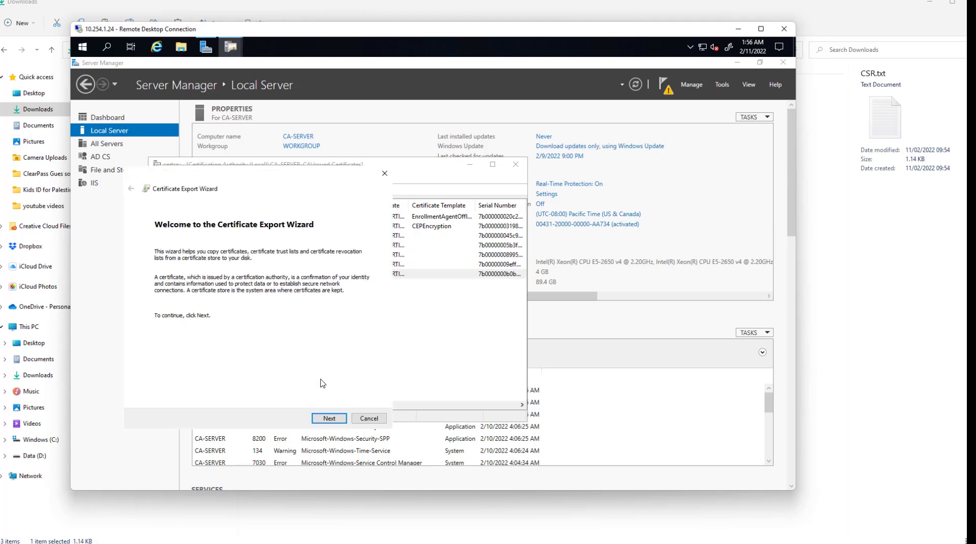
click(331, 423)
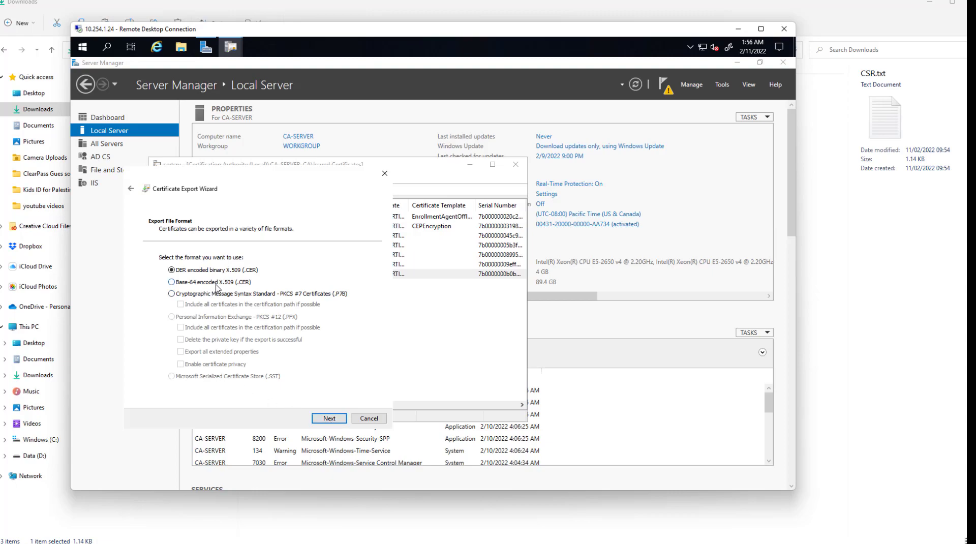
click(330, 418)
click(347, 267)
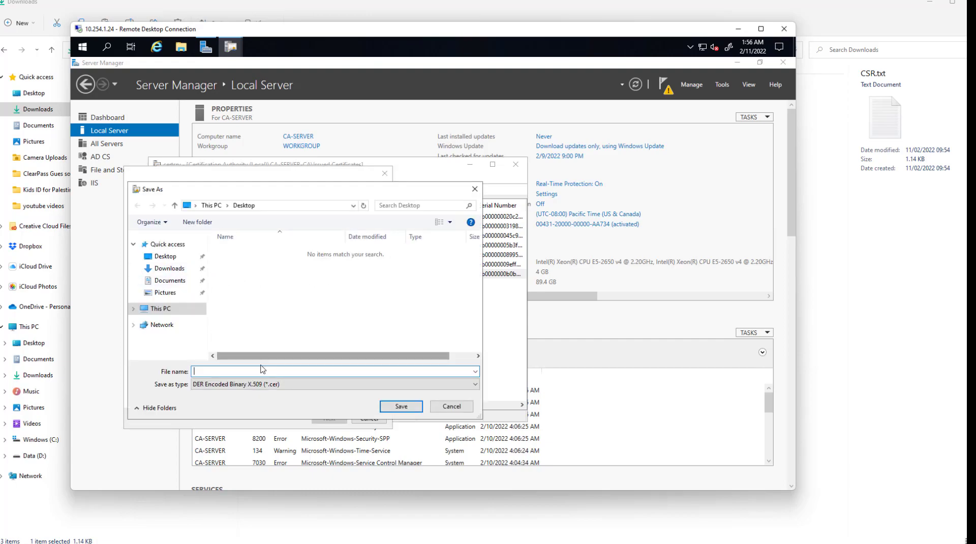
text(CPPM)
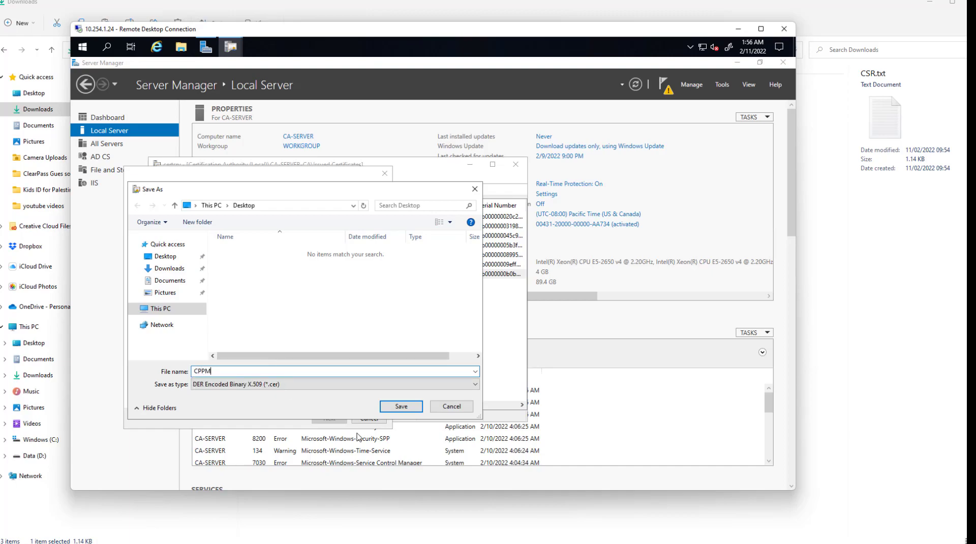
click(410, 412)
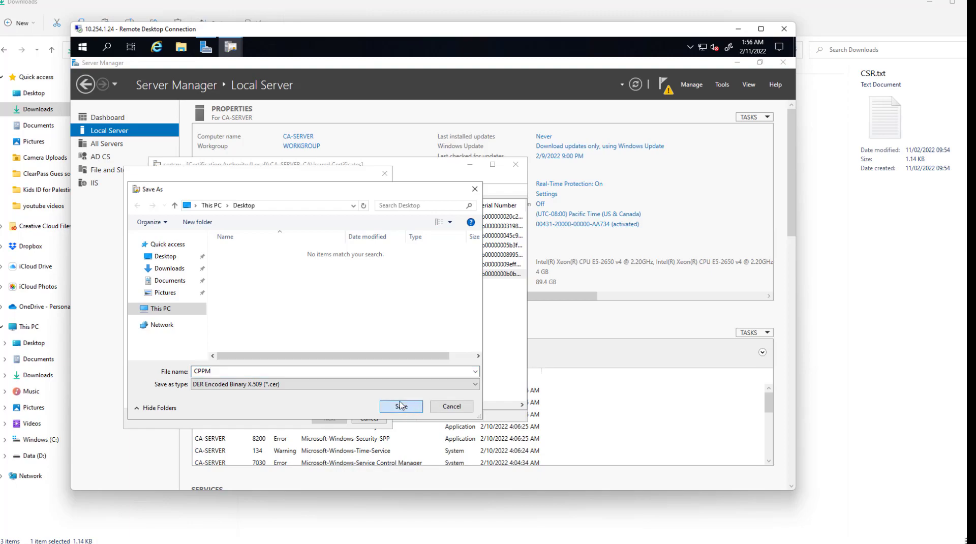
- Save the export as CPPM_DER.cer on the Desktop and finish the wizard
double_click(377, 370)
click(377, 370)
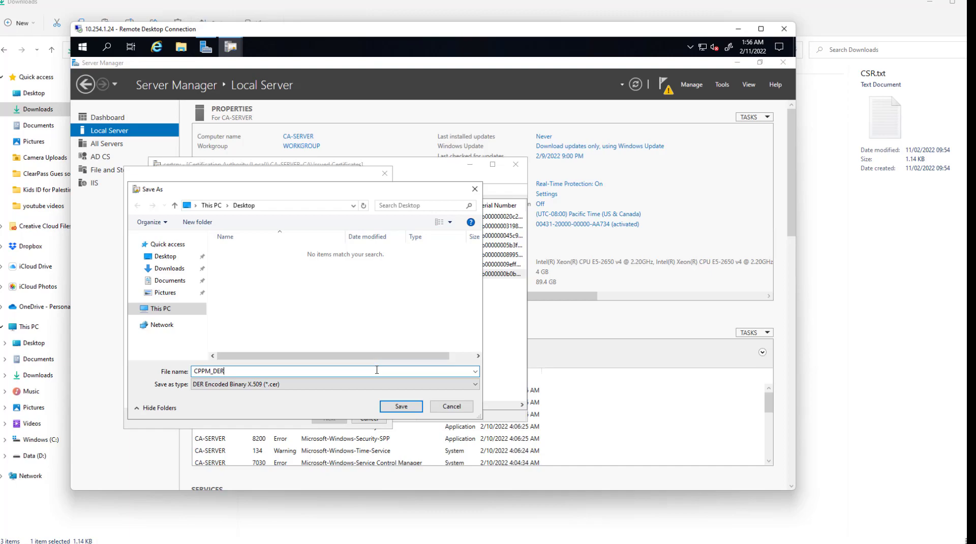
text(_DER)
click(400, 406)
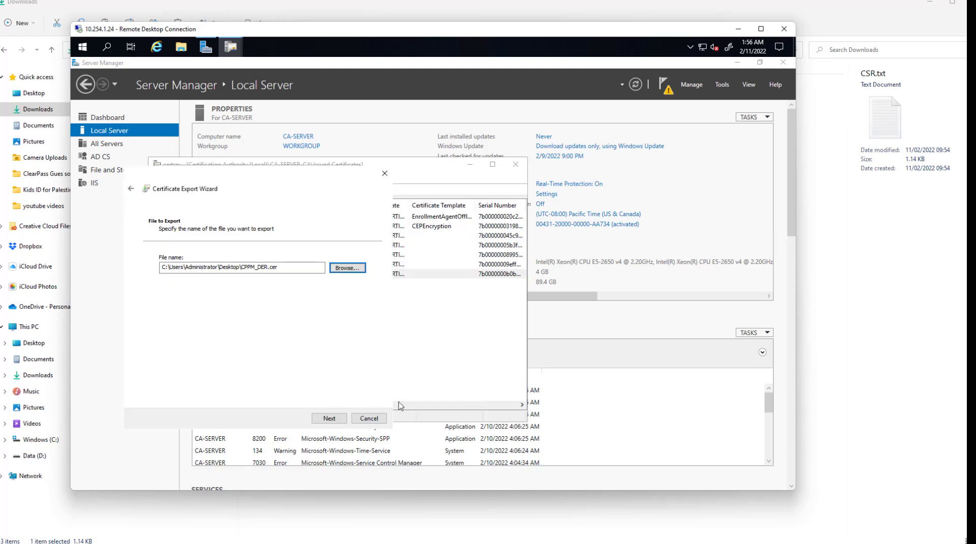
click(329, 417)
click(325, 418)
key(super+e)
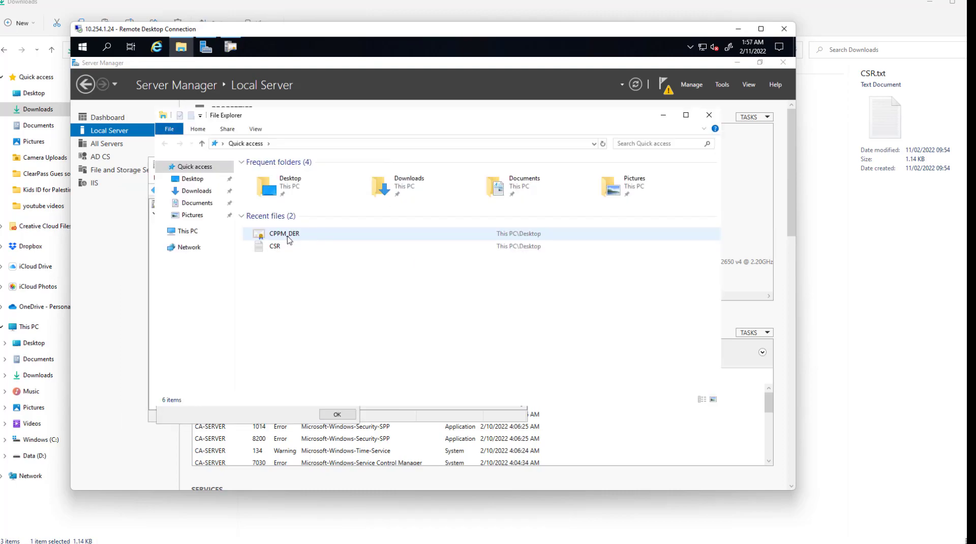
- Copy CPPM_DER.cer from Recent files into the local Downloads folder
right_click(288, 239)
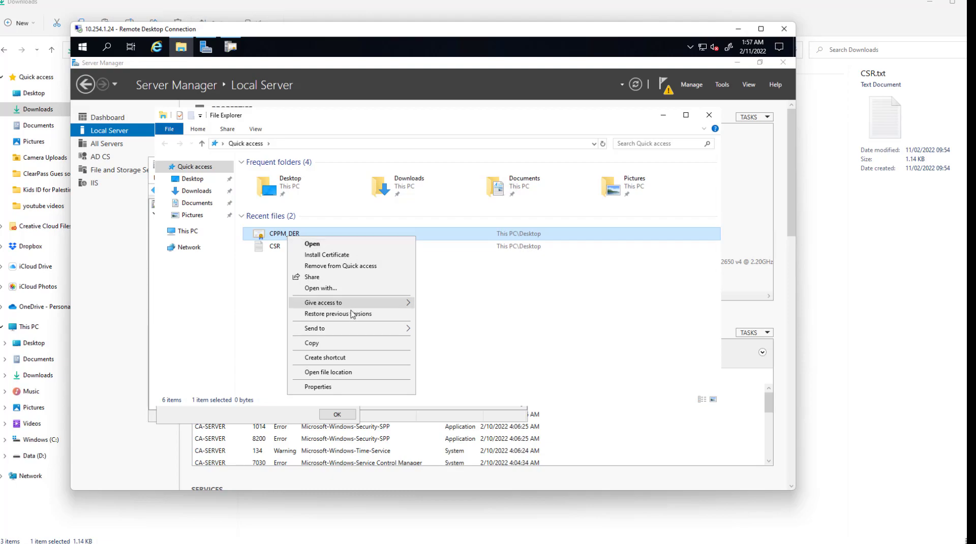
click(337, 343)
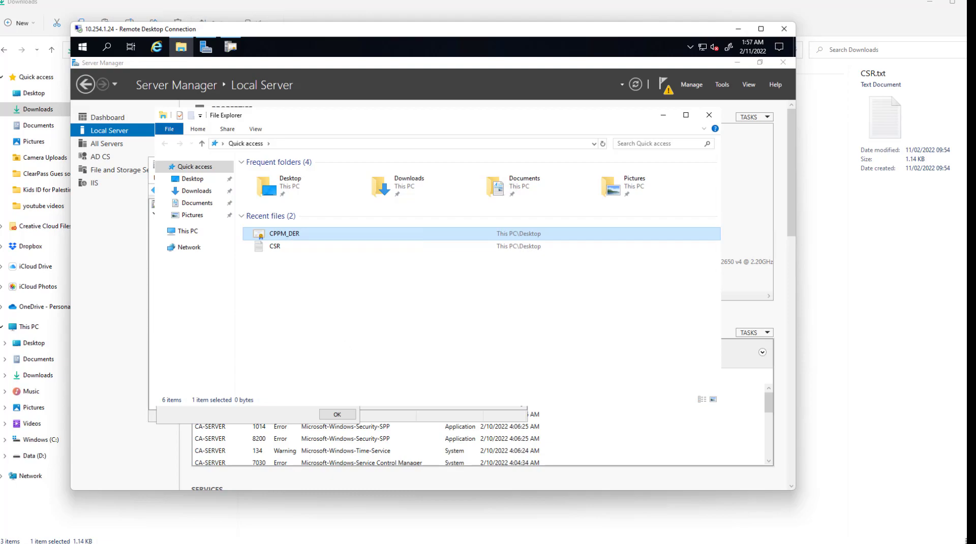
click(739, 29)
right_click(289, 193)
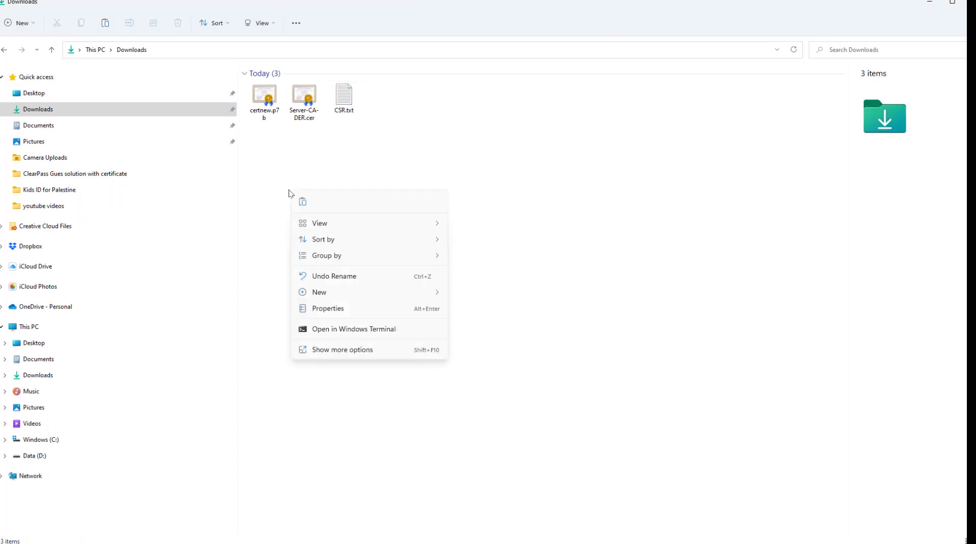
click(303, 202)
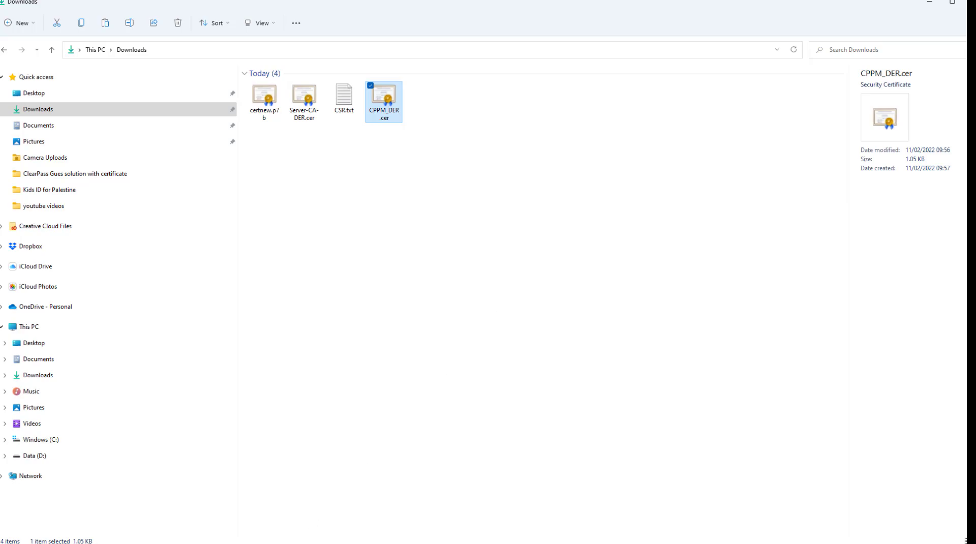
click(369, 542)
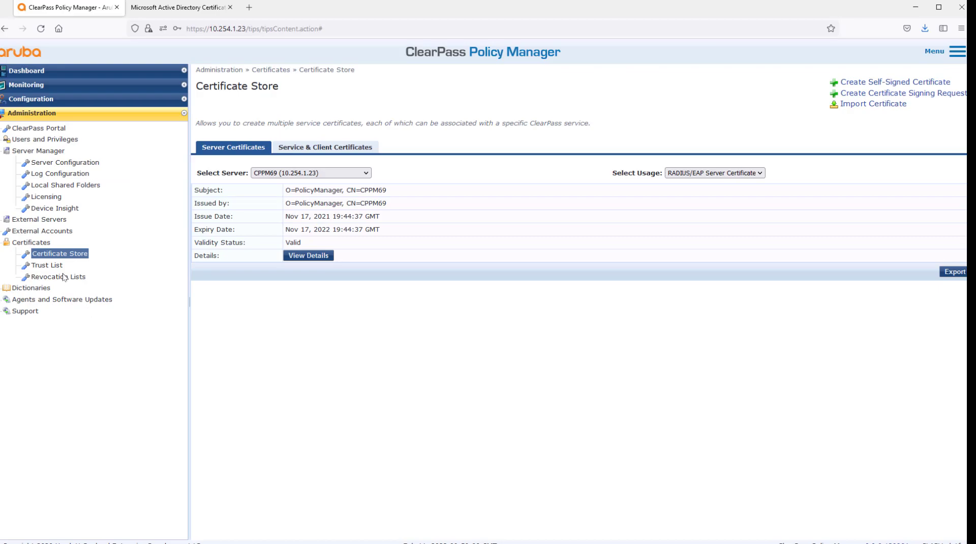
- Import CPPM_DER.cer as a Server Certificate with HTTPS Server Certificate usage
click(887, 109)
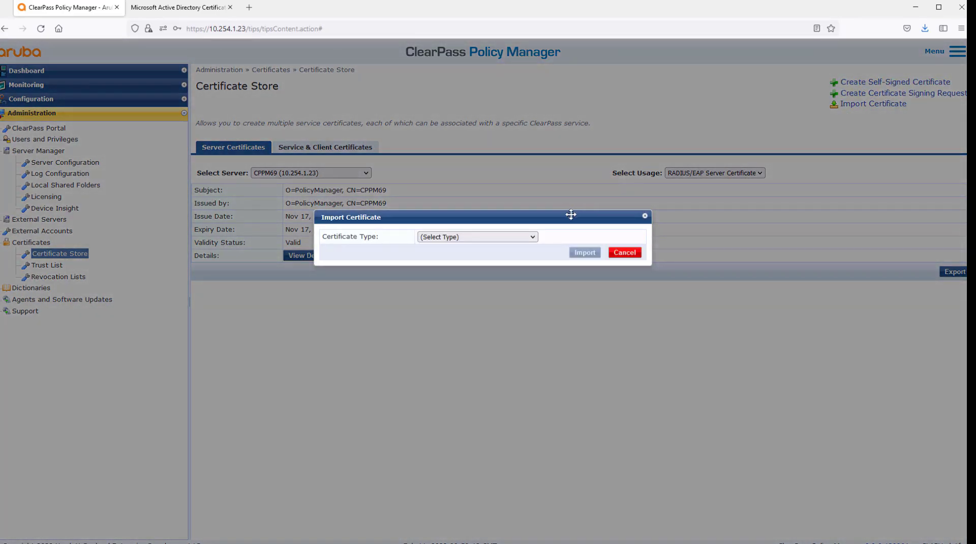
click(537, 239)
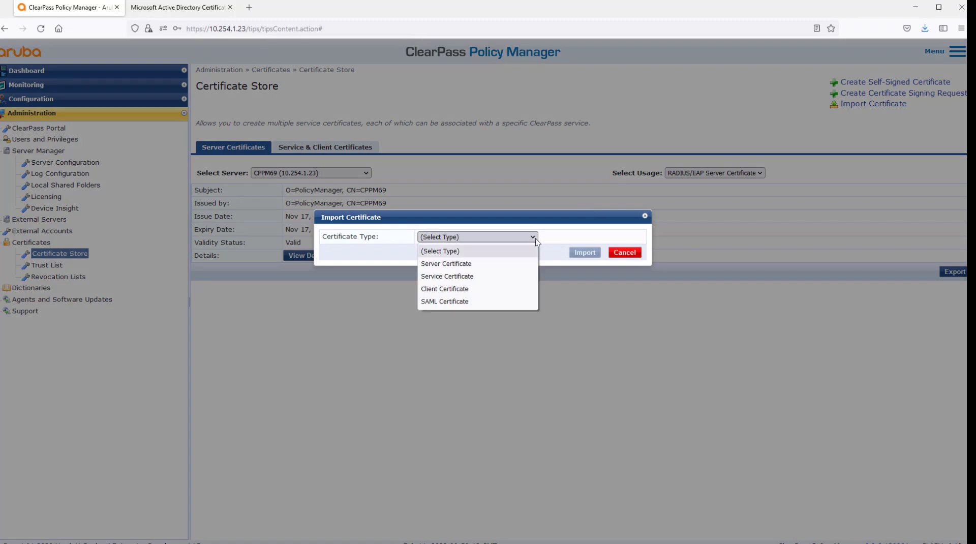
click(482, 264)
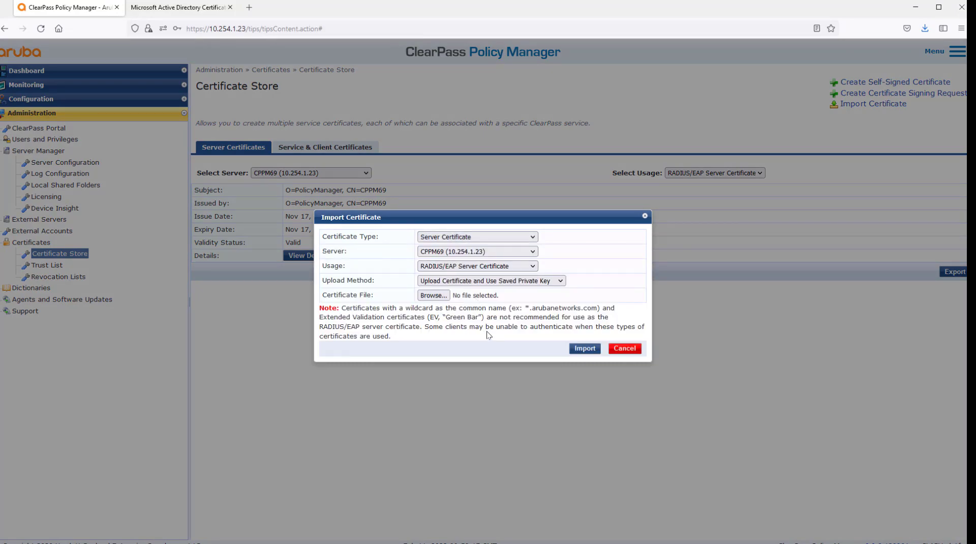
click(532, 265)
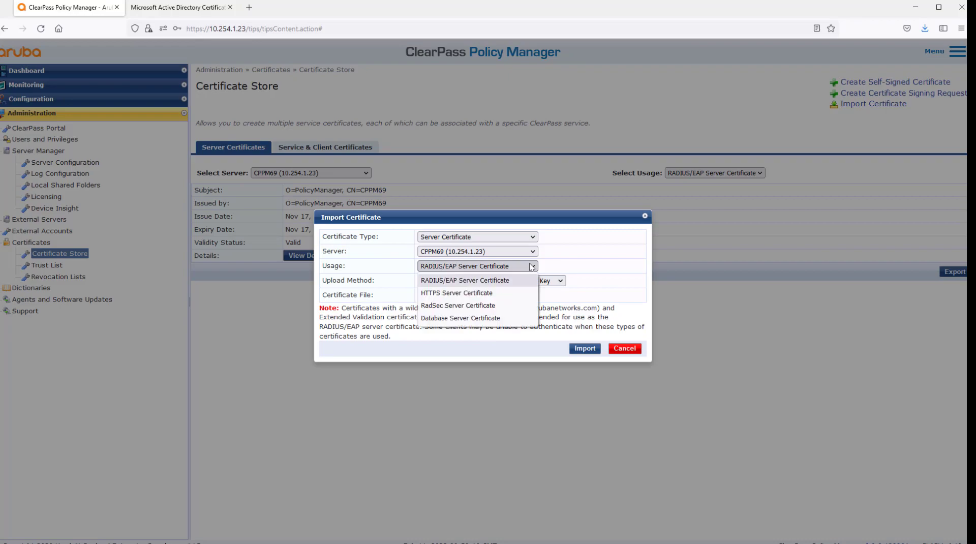
click(489, 292)
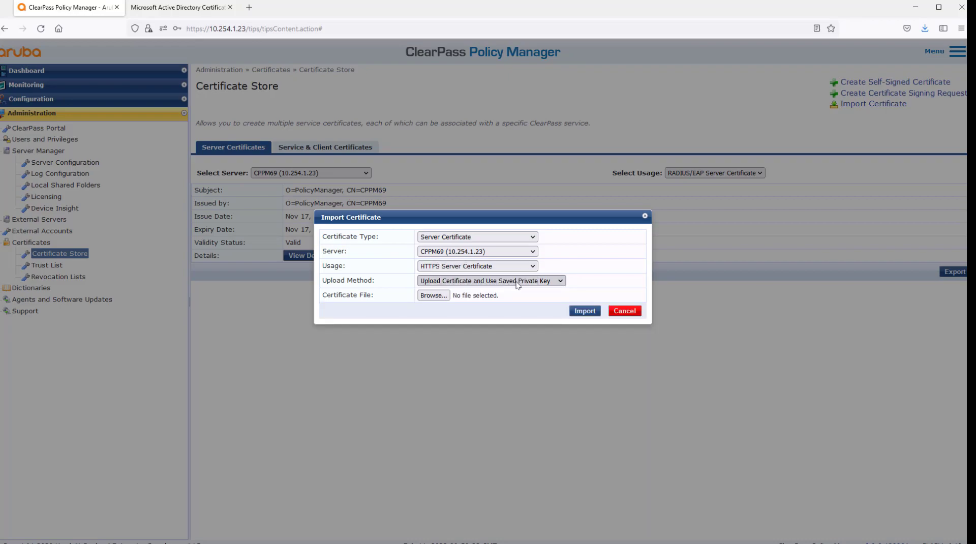
click(445, 294)
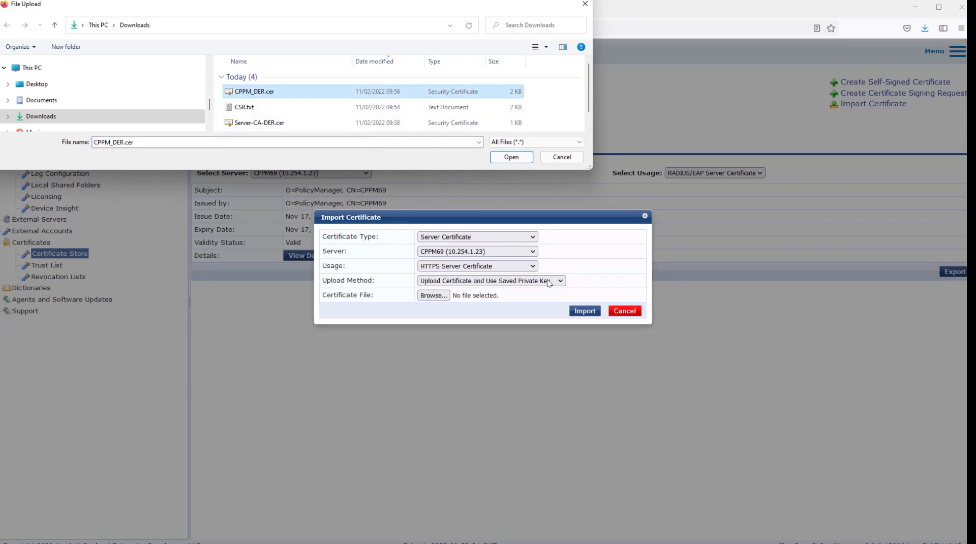
click(512, 157)
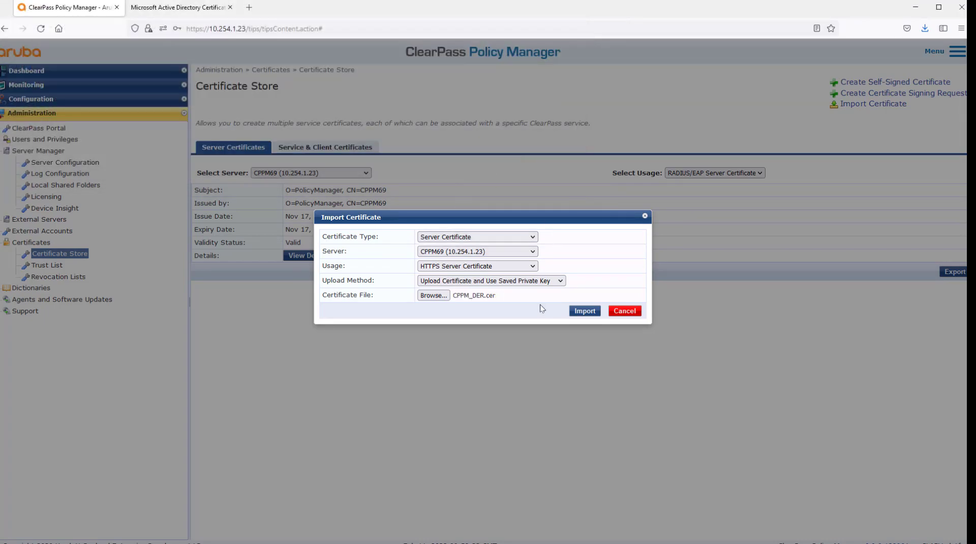
click(585, 310)
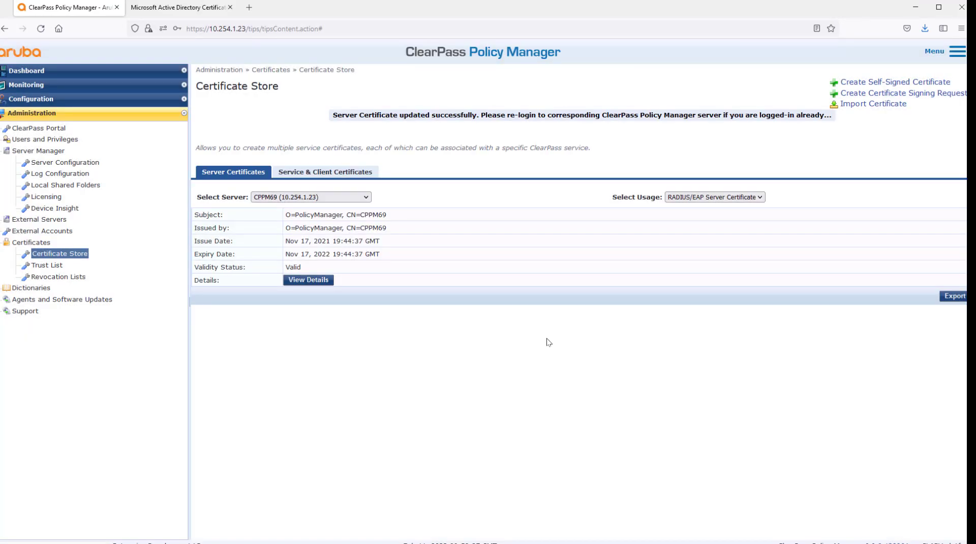
- Review CPPM69's HTTPS Server Certificate details: issued by CA-SERVER-CA, valid until Feb 11, 2023
click(725, 201)
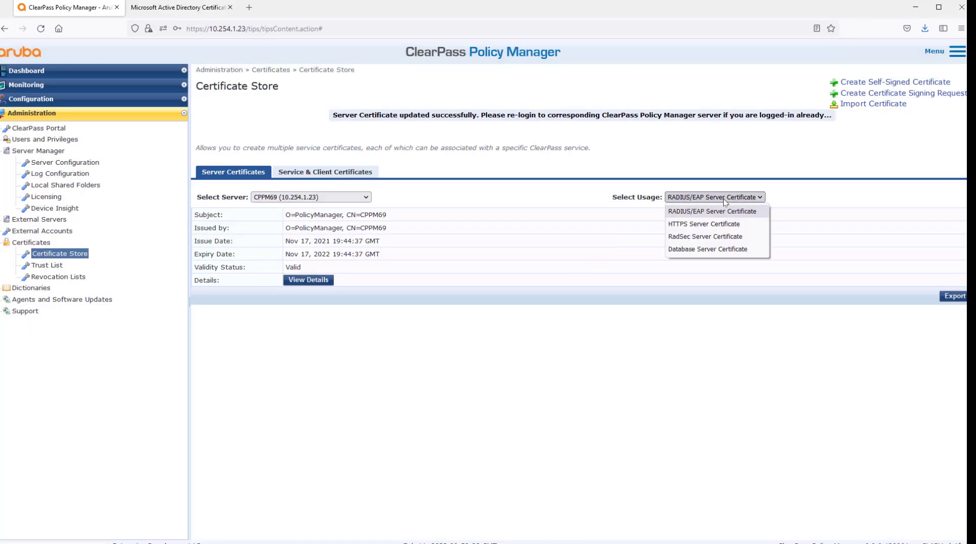
click(706, 224)
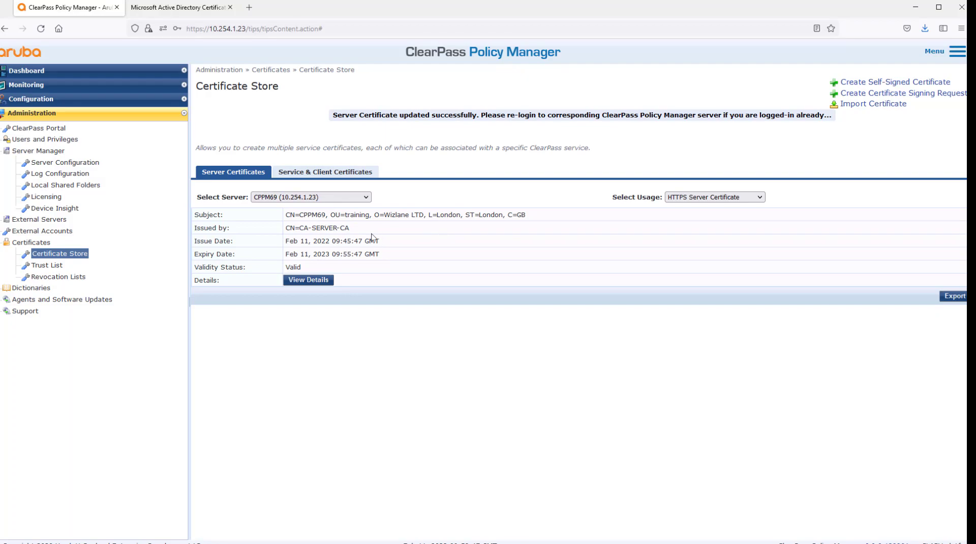
drag(286, 228, 326, 230)
click(366, 197)
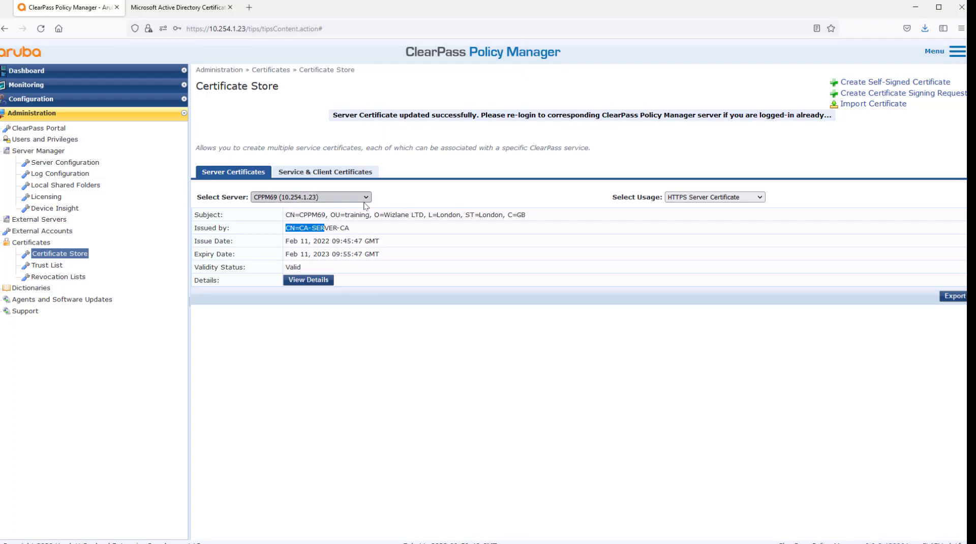
click(364, 206)
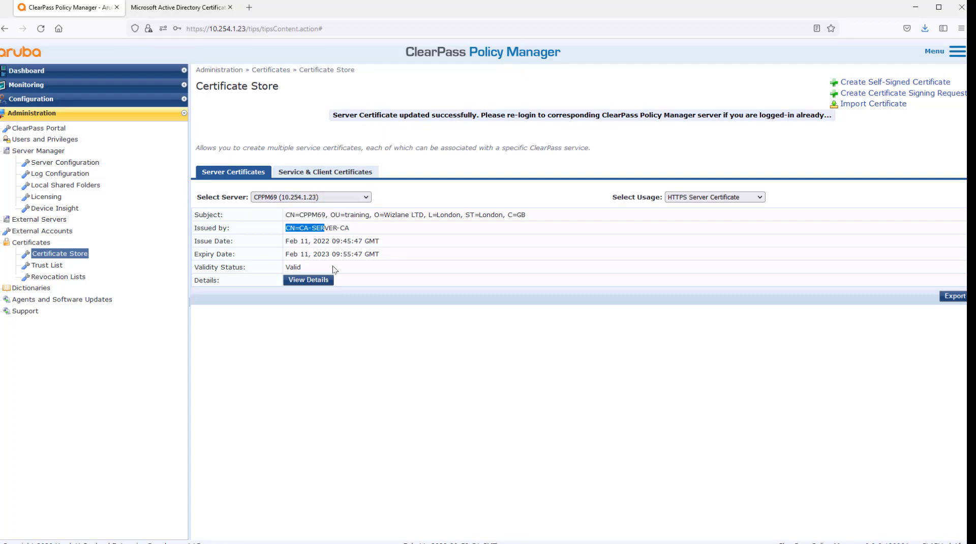
click(320, 280)
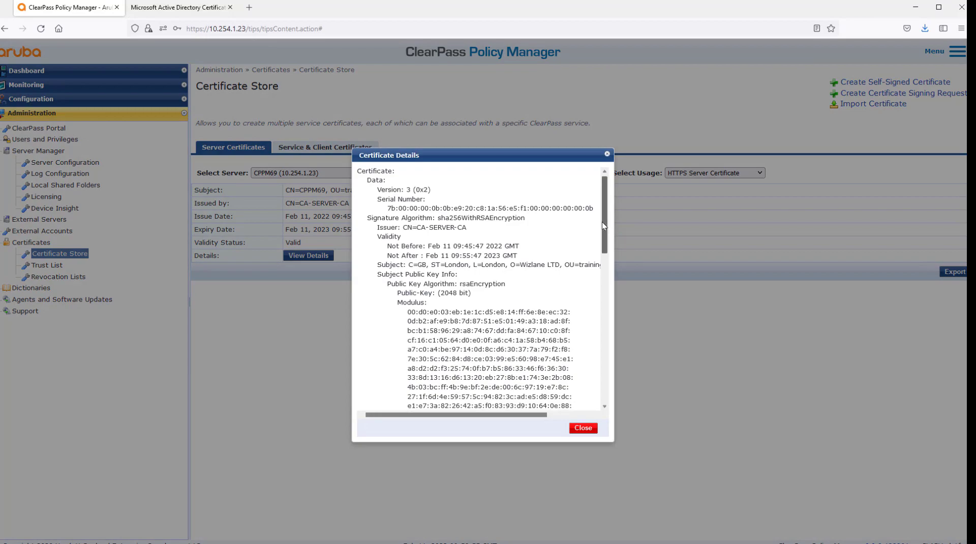
drag(605, 223, 603, 240)
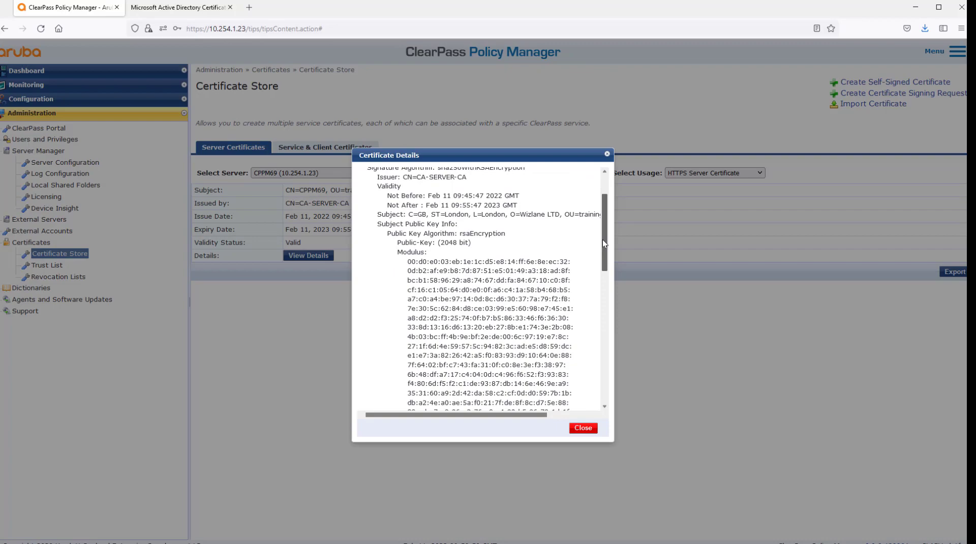
drag(602, 240, 629, 416)
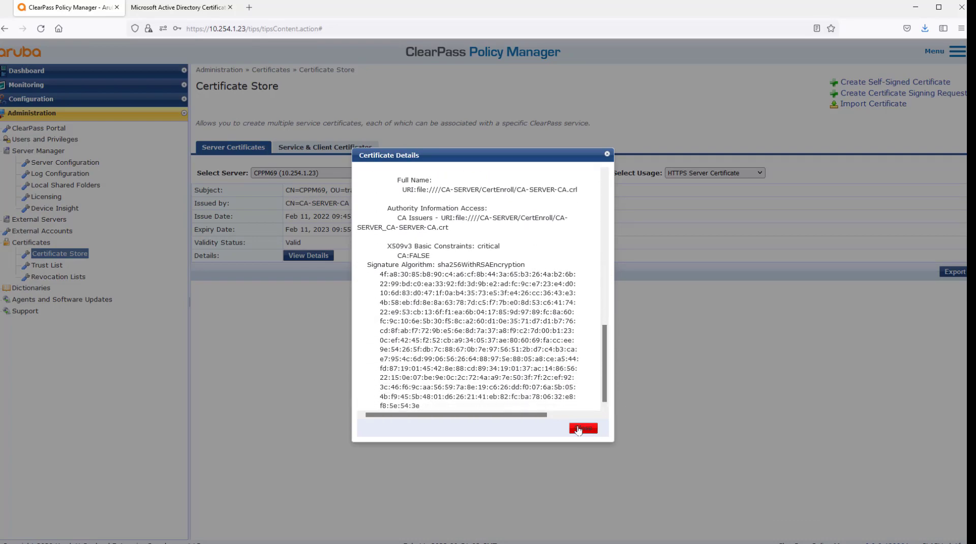
click(583, 428)
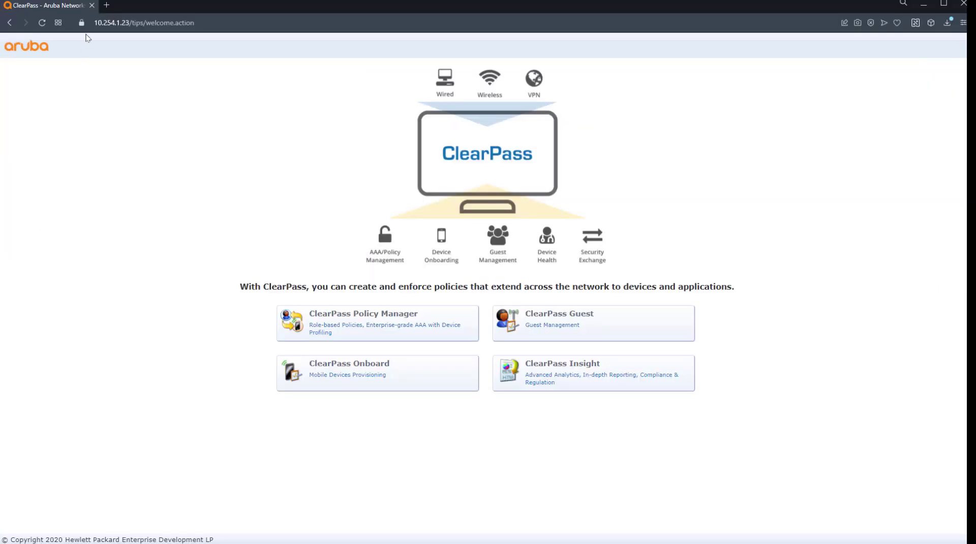
- Open the site's certificate in the browser and check its details and CA-SERVER-CA certification path
click(81, 23)
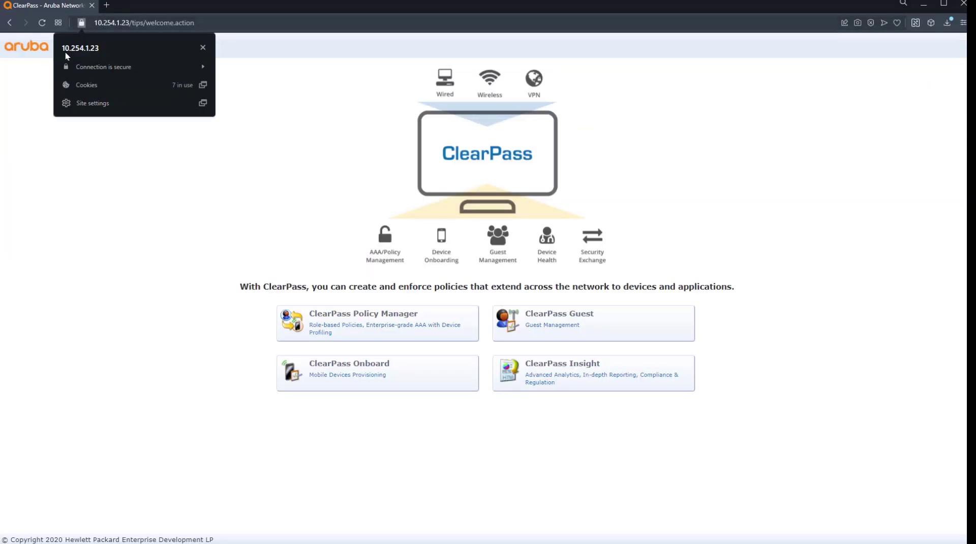
click(128, 67)
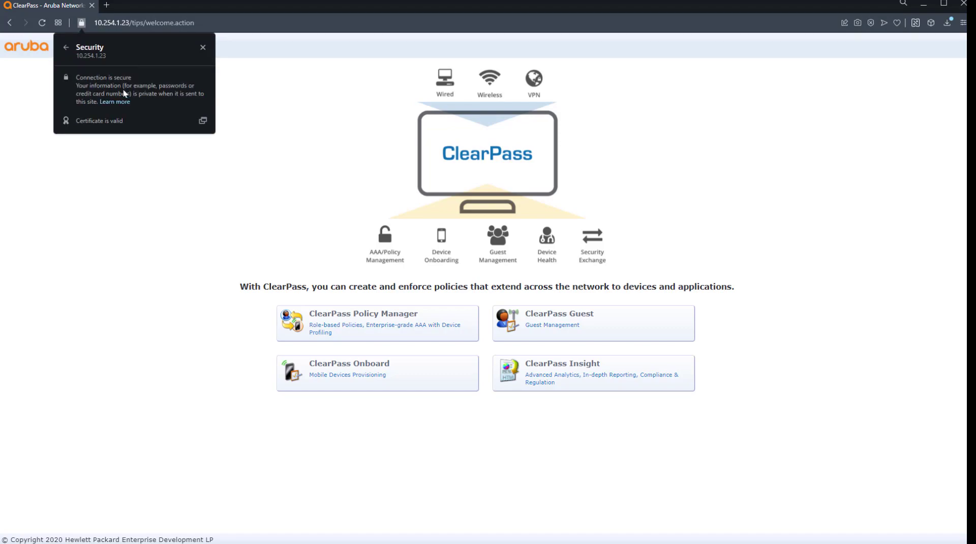
click(108, 119)
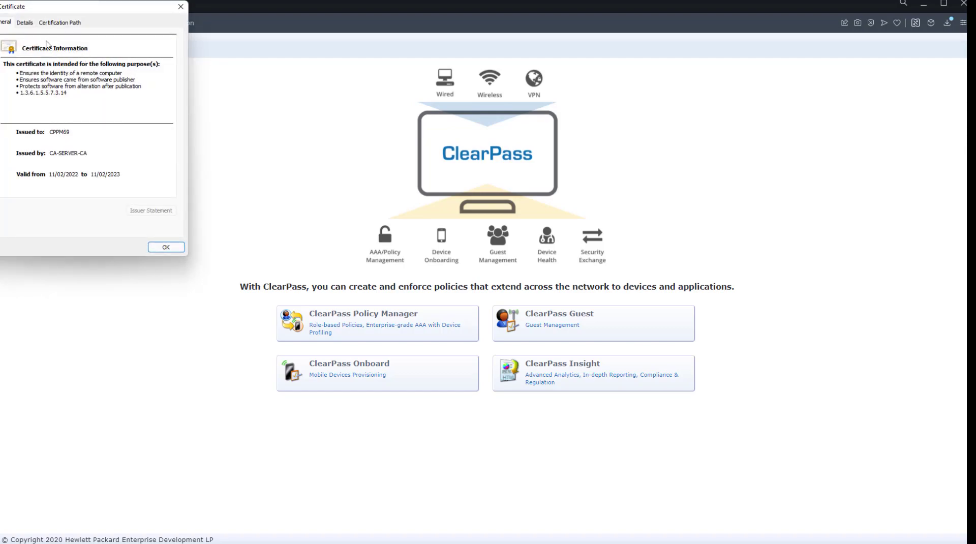
click(24, 23)
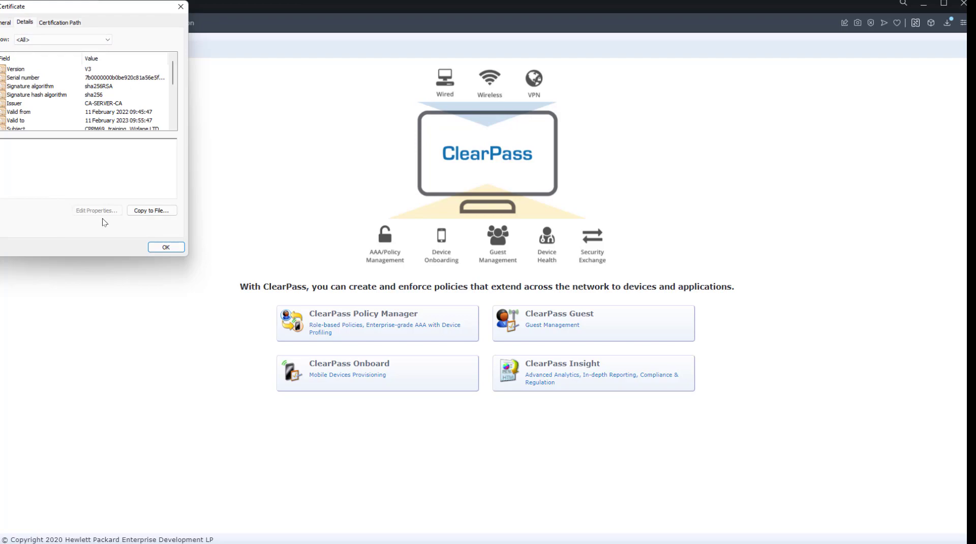
click(70, 22)
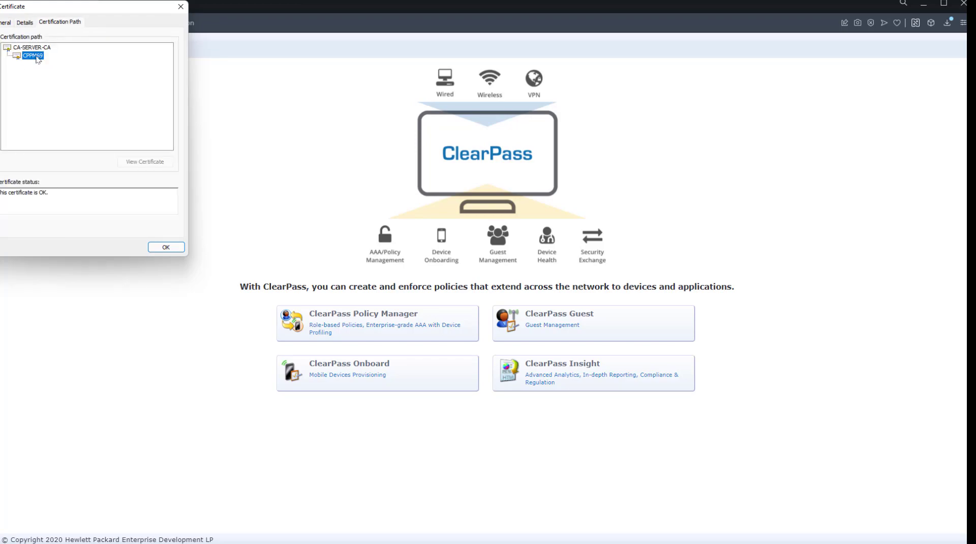
click(8, 23)
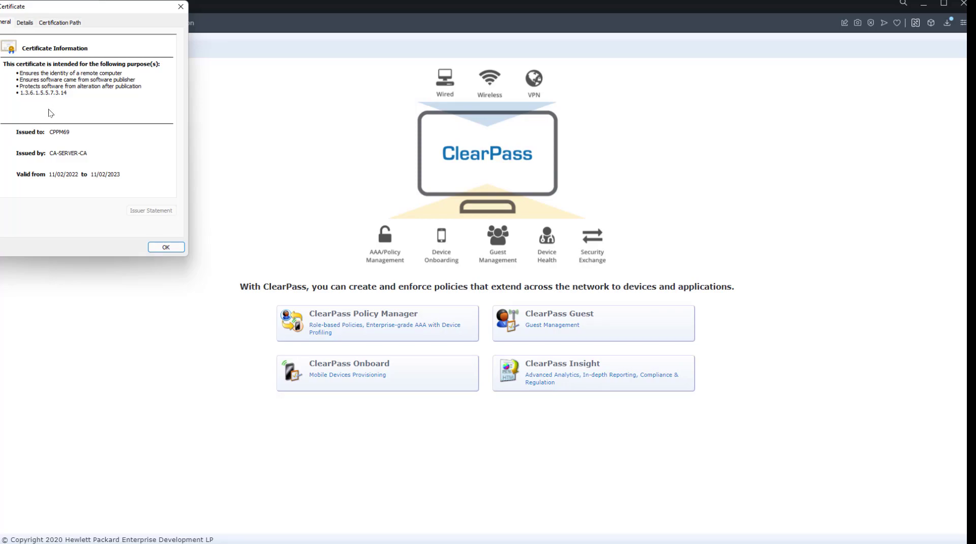
- Confirm the Subject Alternative Name lists 192.168.1.8 and 10.254.1.23, then close the viewer
click(28, 23)
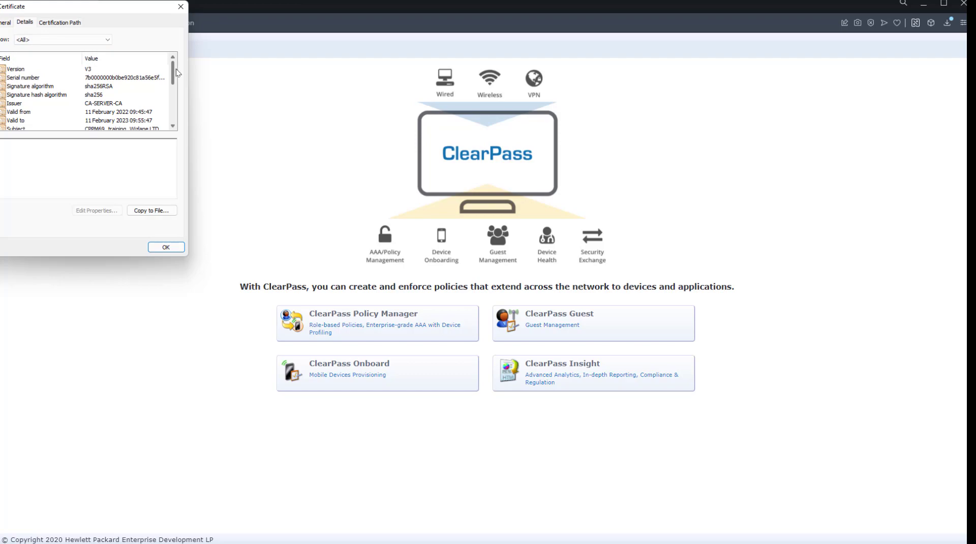
drag(172, 81, 174, 111)
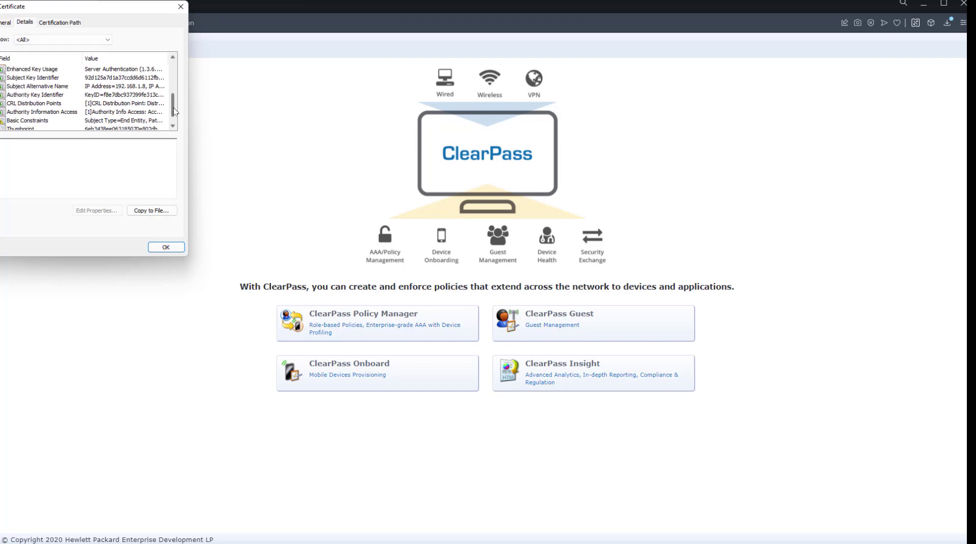
click(154, 87)
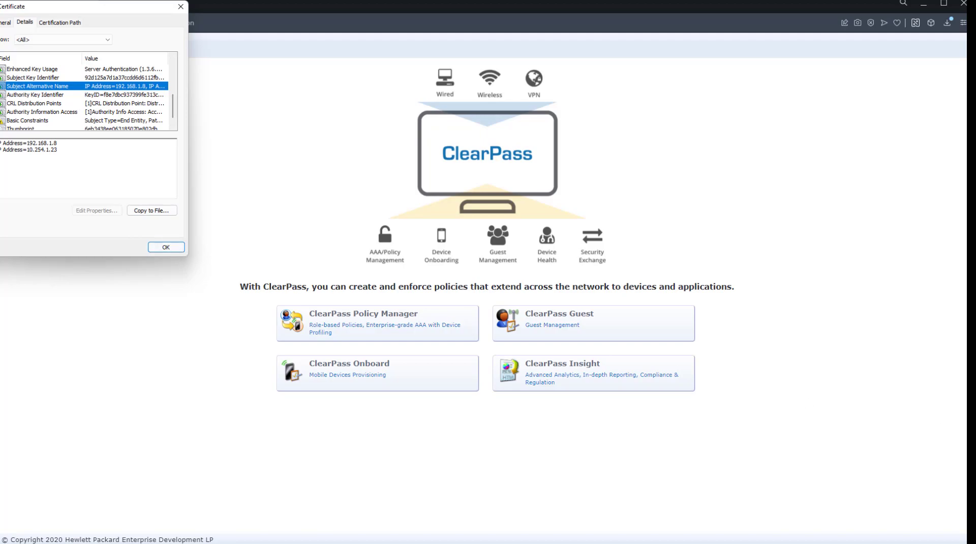
click(166, 247)
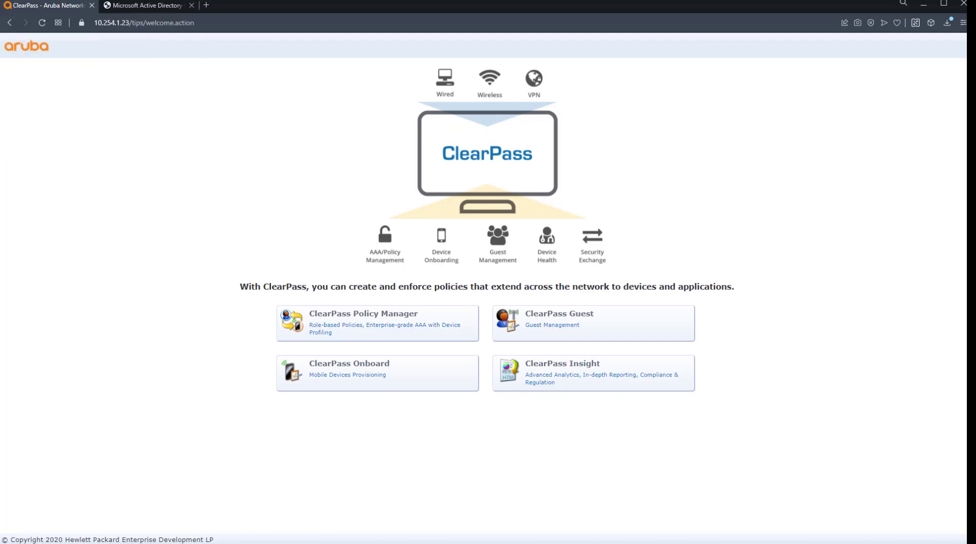
- Switch from Policy Manager to ClearPass Guest and list Configuration > Pages > Self-Registrations
click(393, 331)
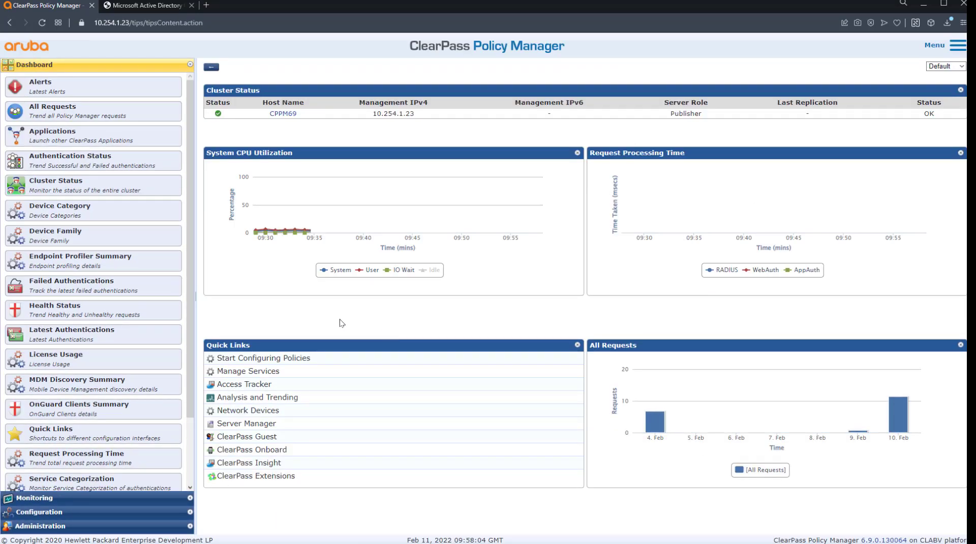
click(958, 47)
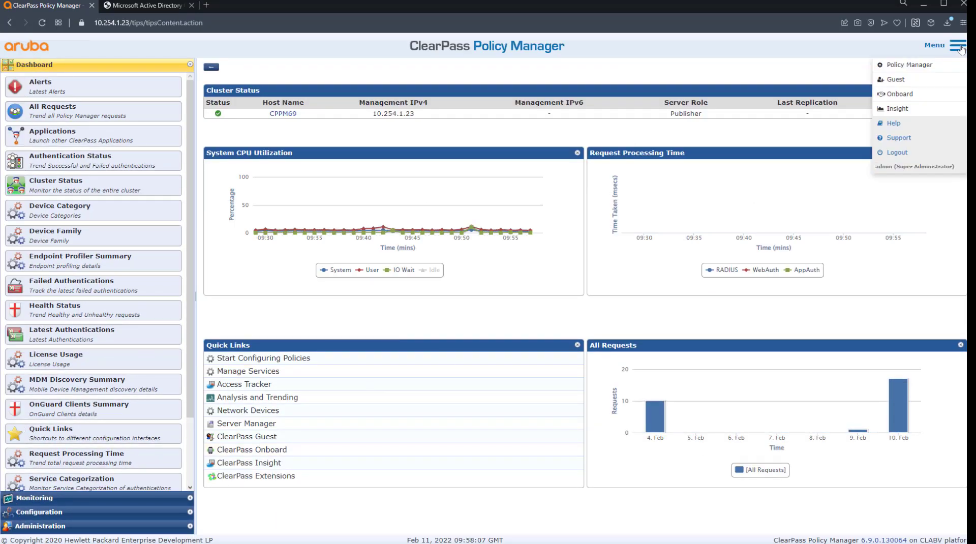
click(900, 64)
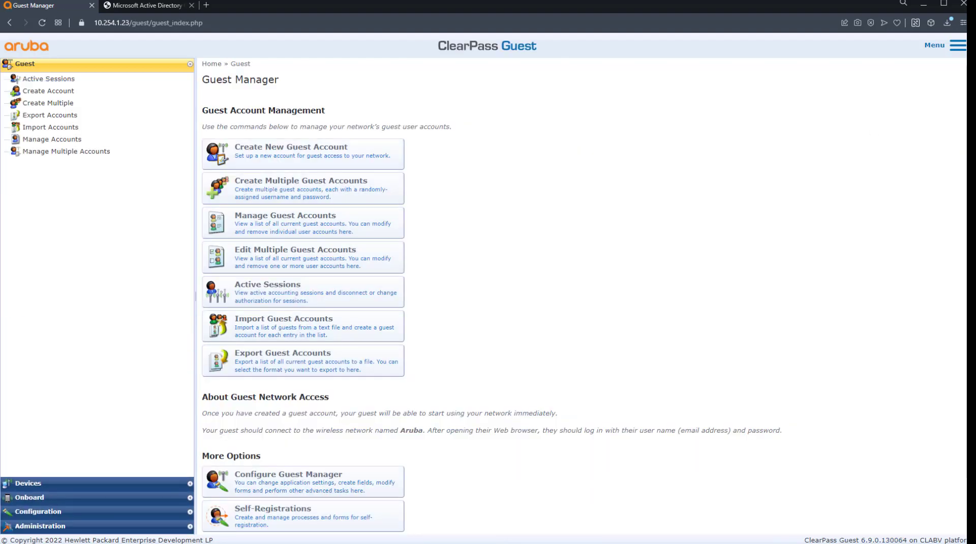
click(53, 511)
click(72, 219)
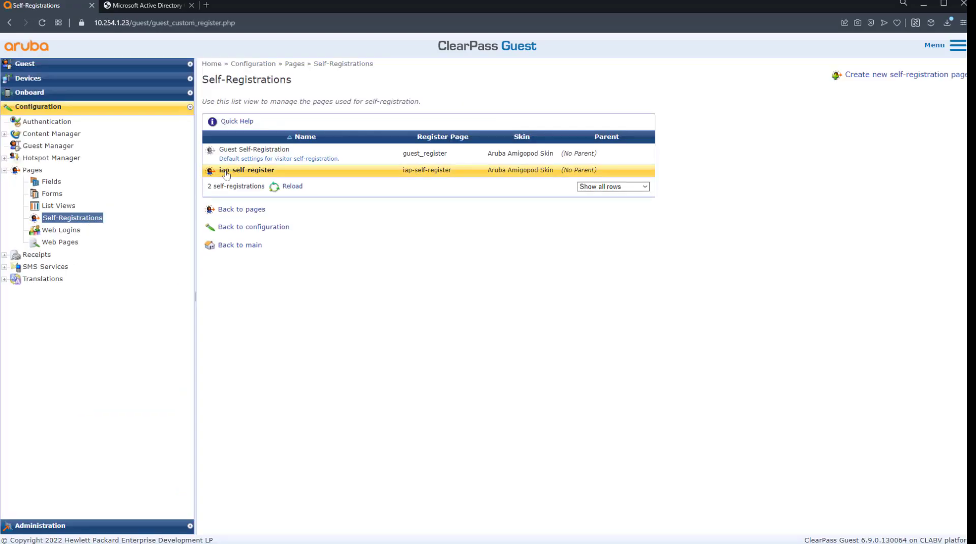
- Review iap-self-register's basic self-registration properties, then return to the Self-Registrations list
click(244, 172)
click(226, 184)
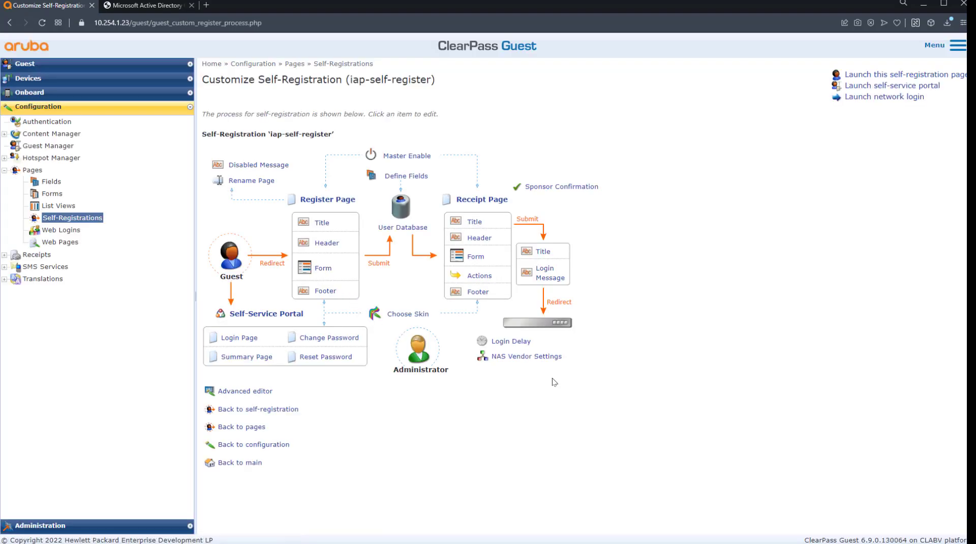
click(417, 156)
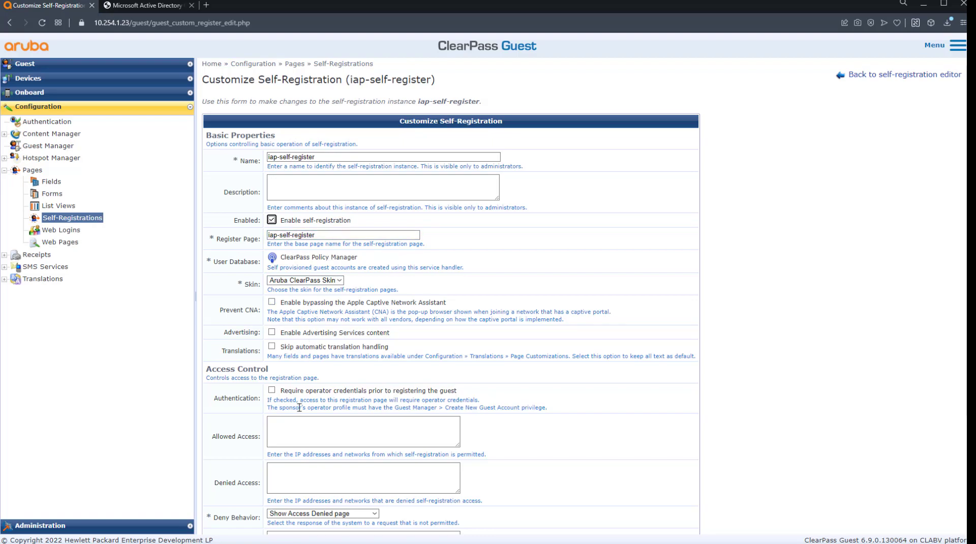
scroll(305, 401, down, 3)
scroll(305, 401, up, 5)
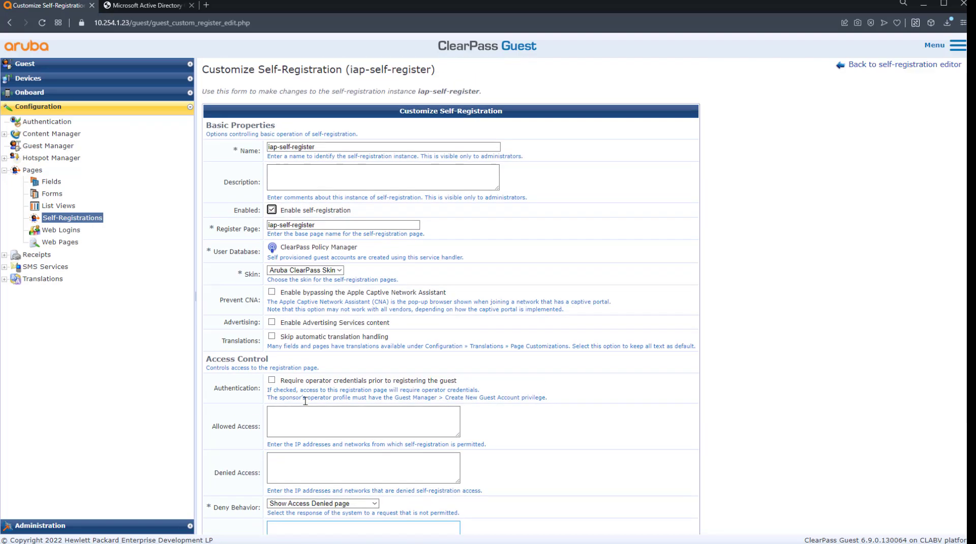
key(alt+Left)
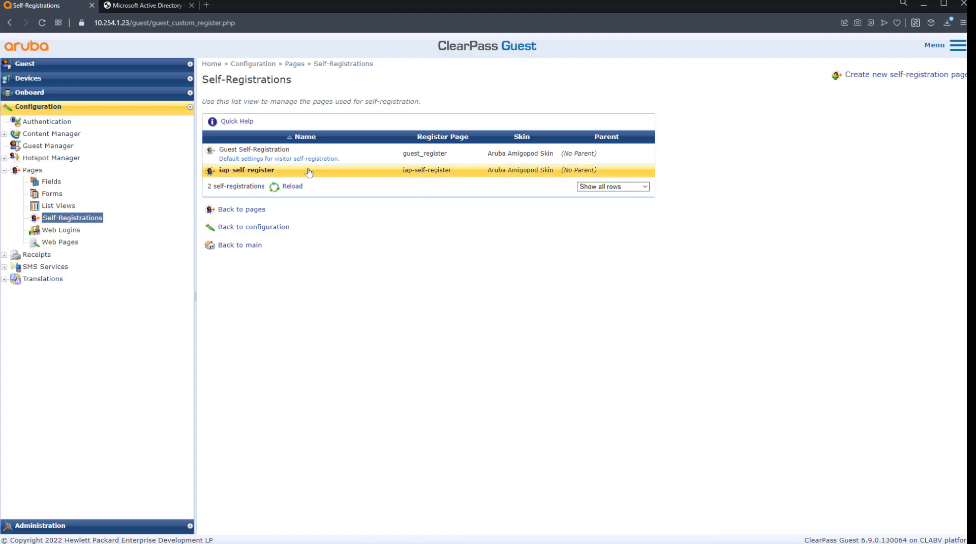
- Inspect iap-self-register's NAS vendor login settings showing controller address mc-1.arubanetworks.com
click(305, 172)
click(227, 184)
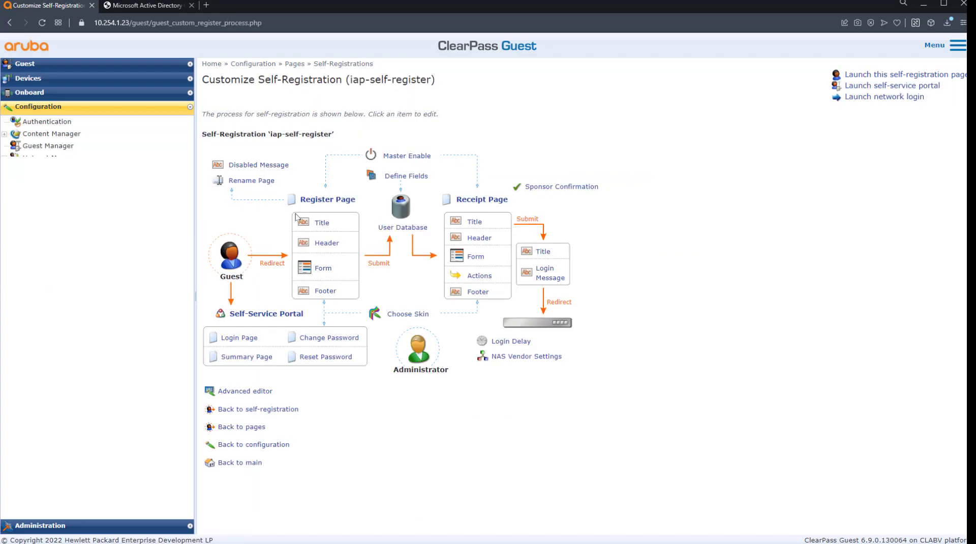
click(512, 361)
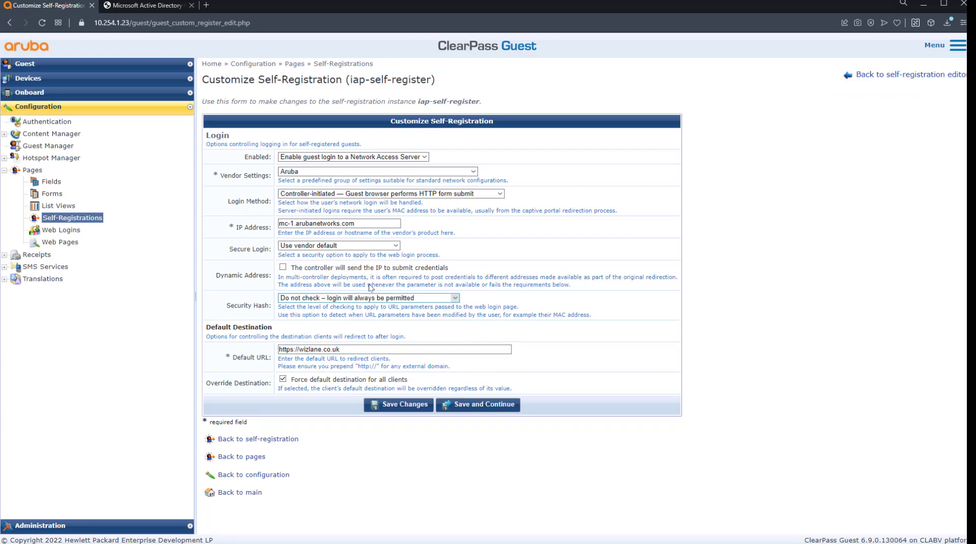
drag(366, 226, 274, 224)
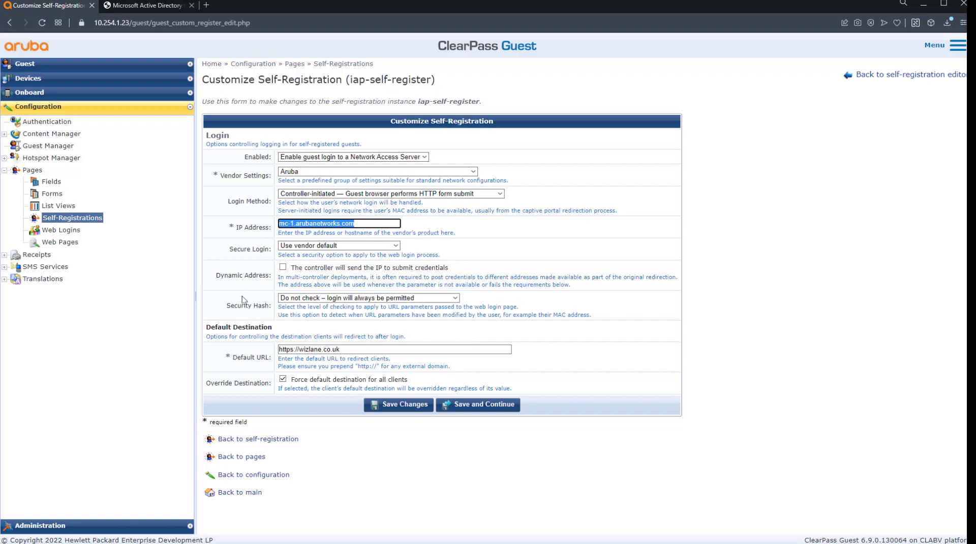
click(391, 225)
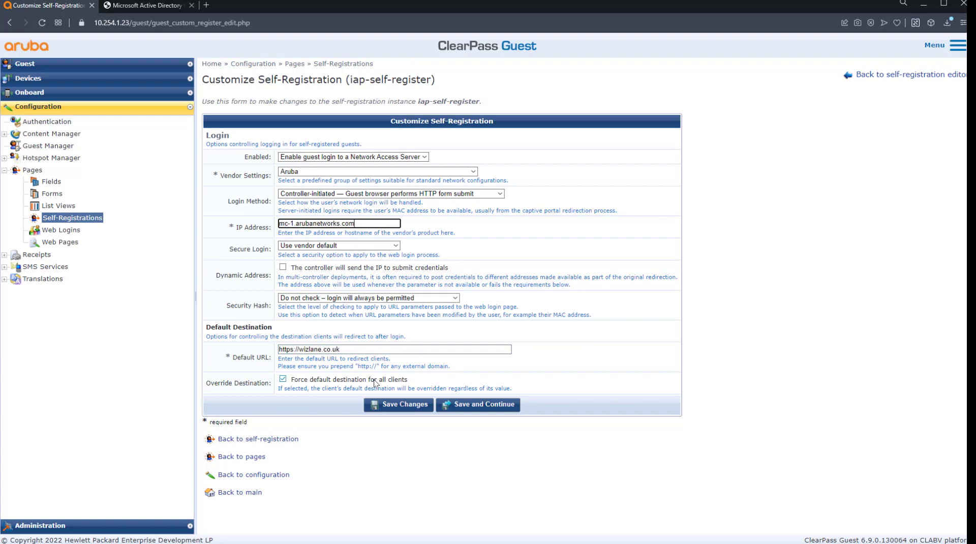
click(208, 7)
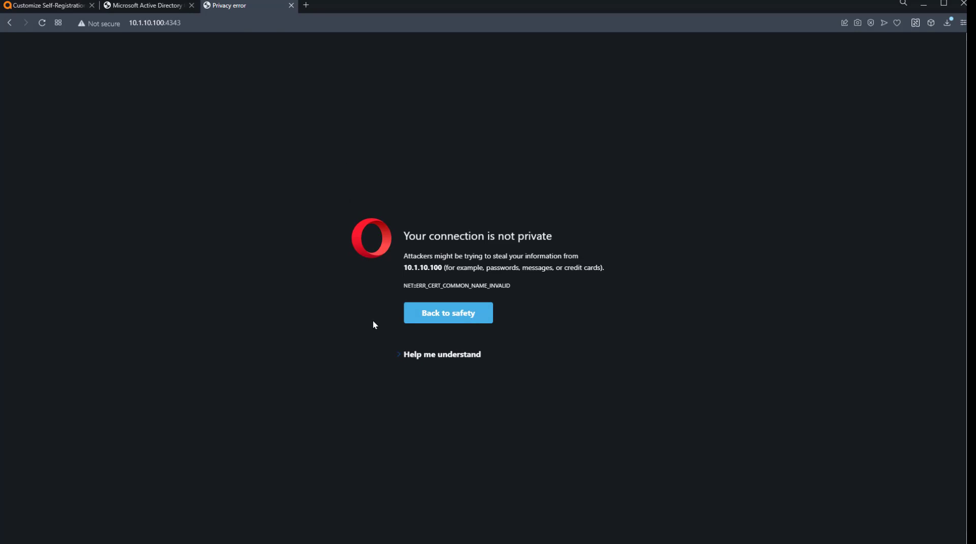
- Bypass the certificate warning and sign in to MC-1 with the admin username and password
click(440, 356)
click(450, 384)
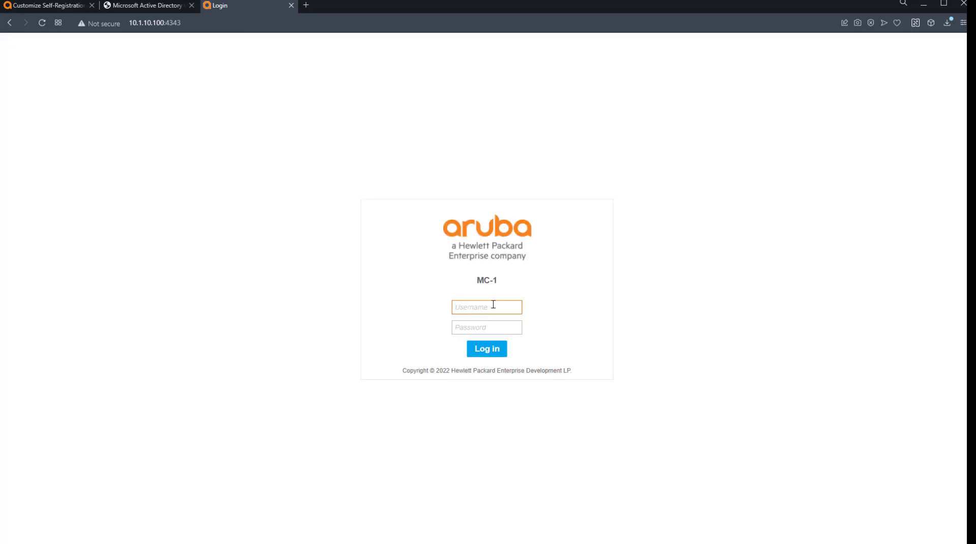
text(admin)
key(Tab)
key(Return)
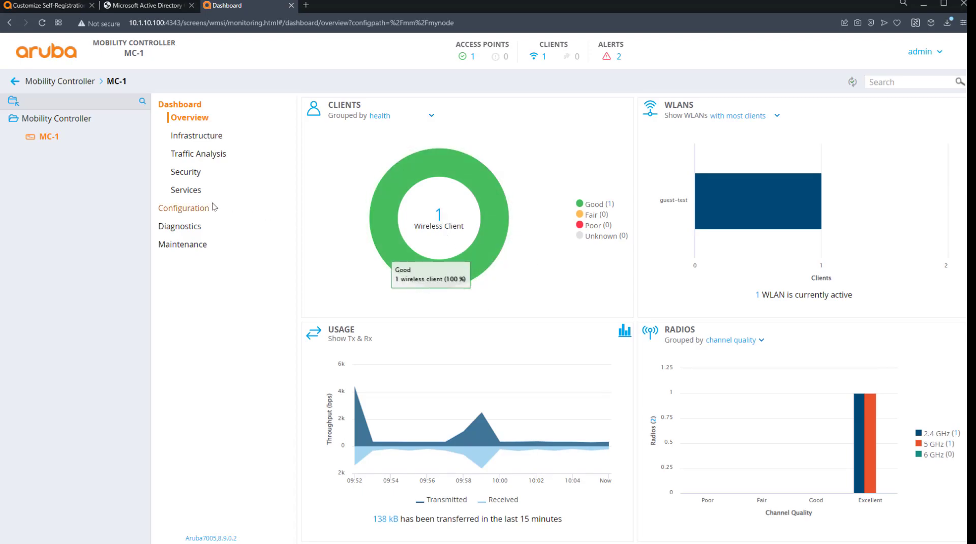
- View the guest-test WLAN under Configuration > WLANs, then open Authentication's L3 Authentication profiles
click(191, 210)
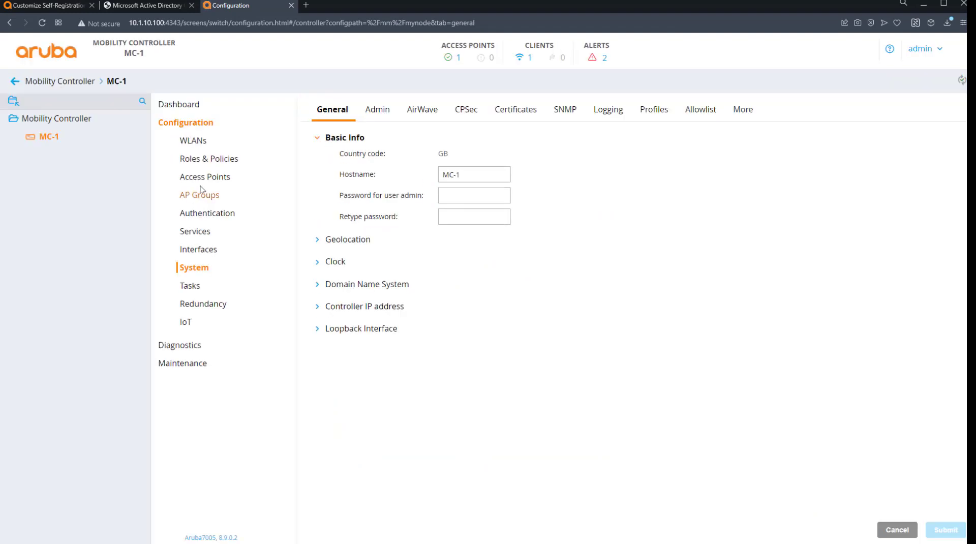
click(201, 141)
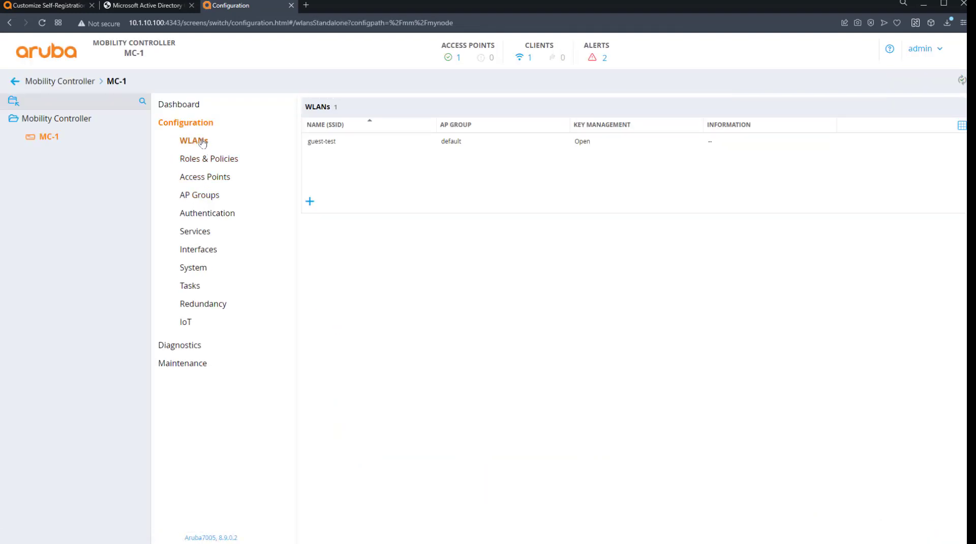
click(335, 148)
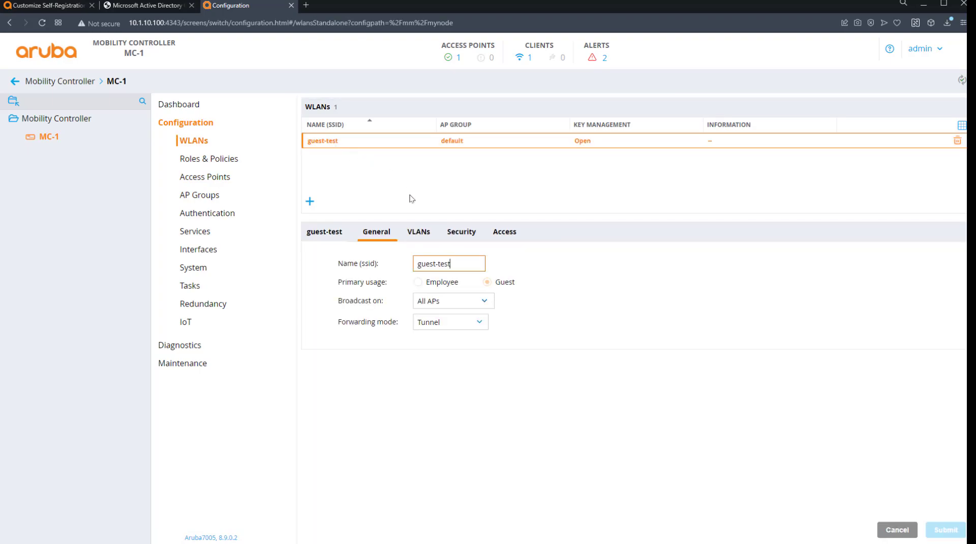
click(220, 217)
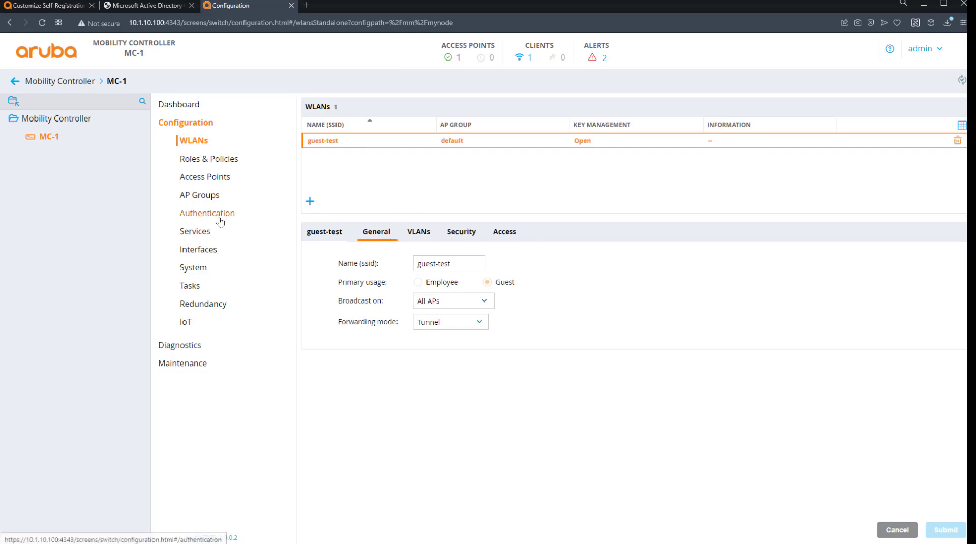
click(561, 114)
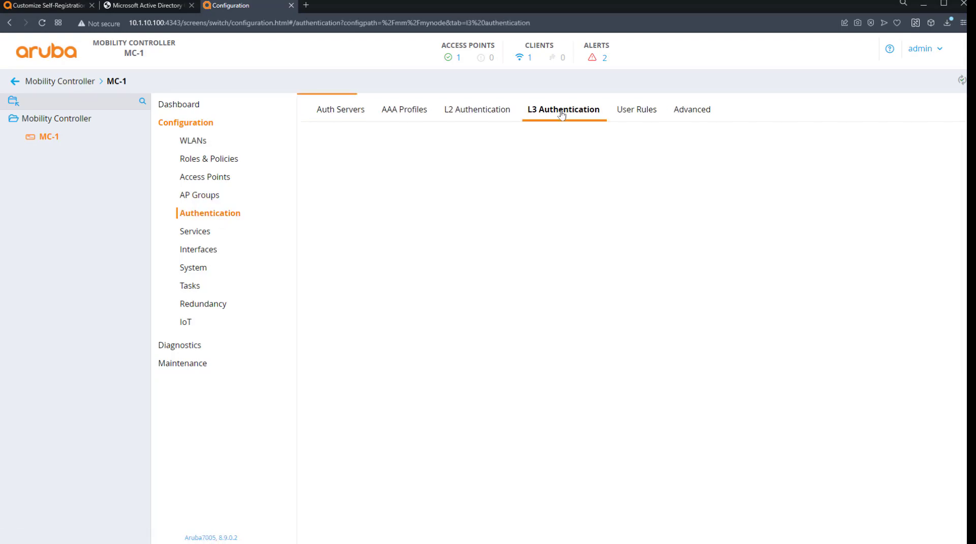
- Open the guest-test_cppm_prof captive portal profile and examine its Redirect Pause and logon wait values
click(342, 160)
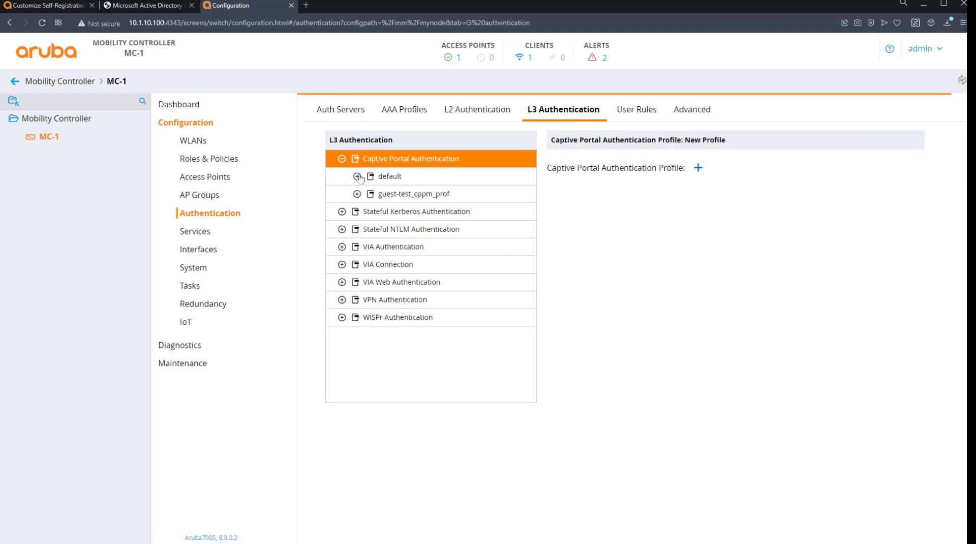
click(386, 194)
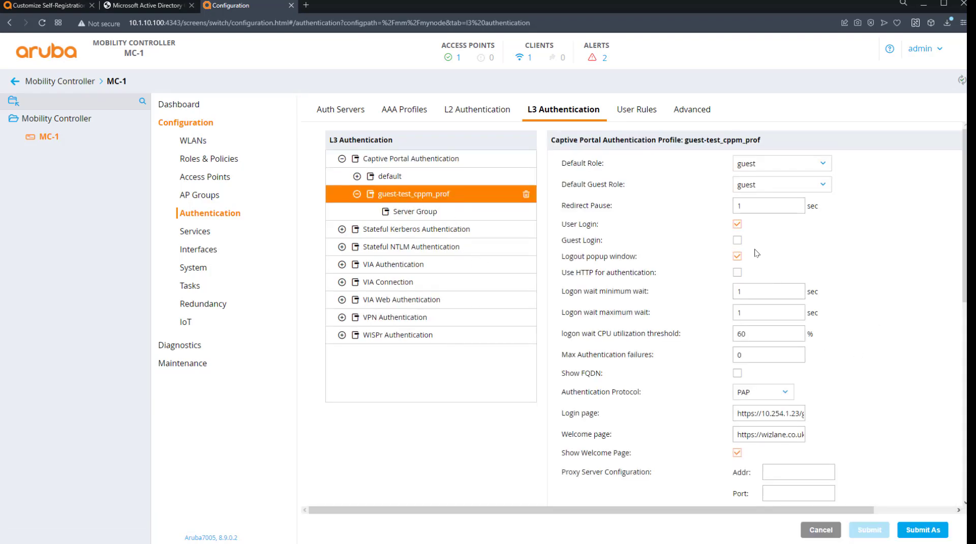
drag(748, 205, 732, 206)
click(702, 228)
click(743, 292)
- Compare with the default profile, then confirm guest-test_cppm_prof's login page is iap-self-register.php on 10.254.1.23
click(390, 175)
click(745, 206)
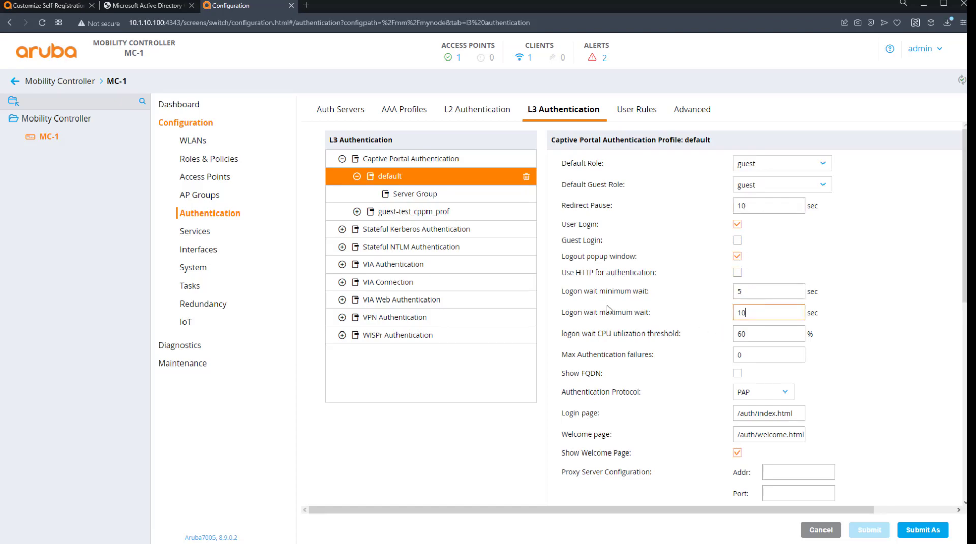
click(427, 215)
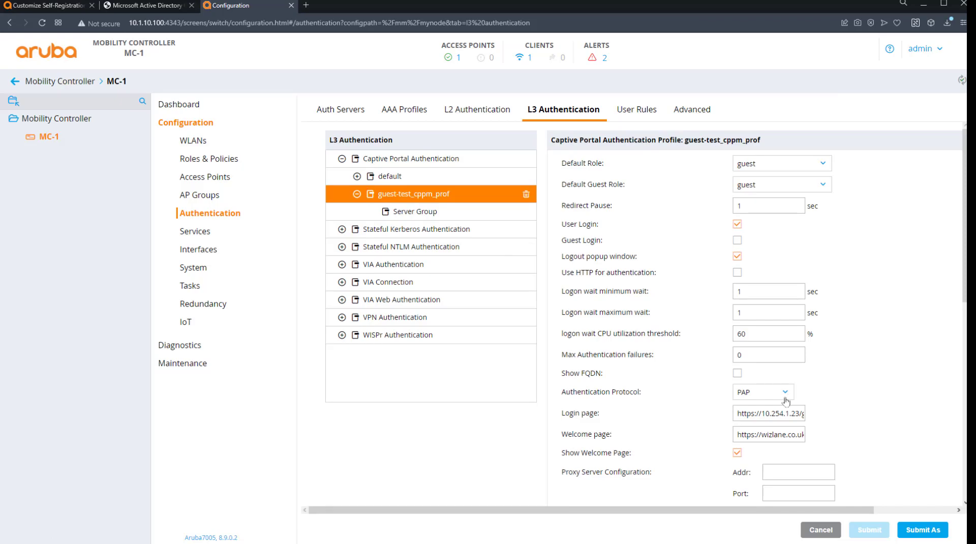
click(772, 418)
drag(771, 418, 850, 422)
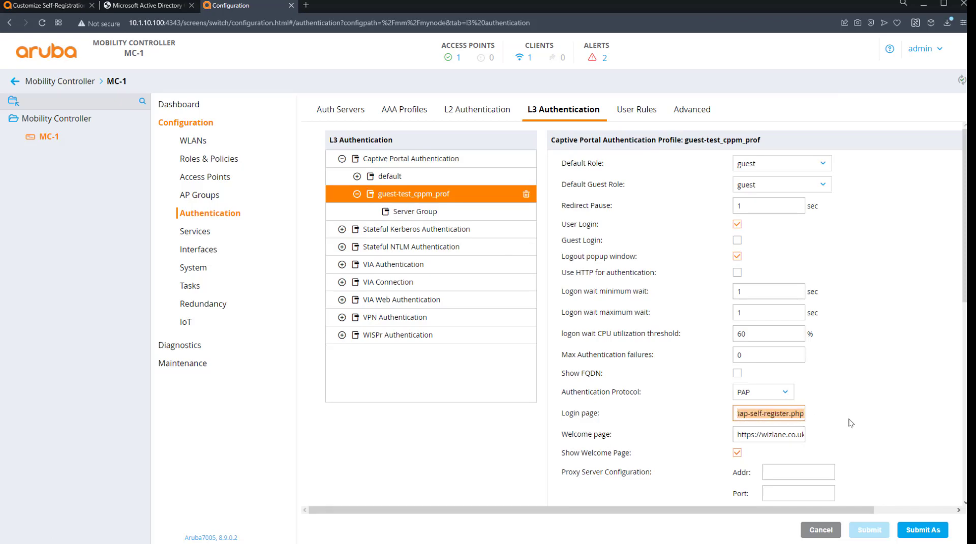
key(Home)
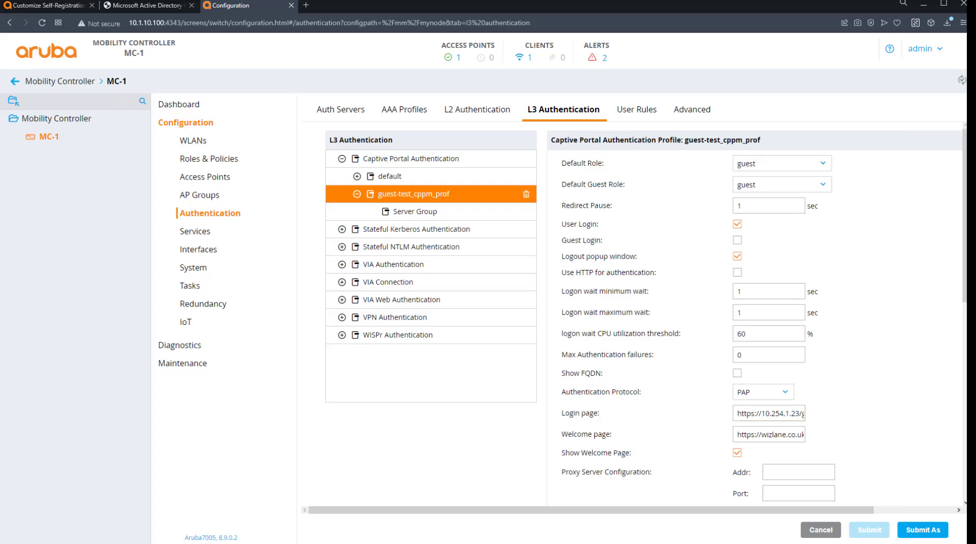
key(alt+Tab)
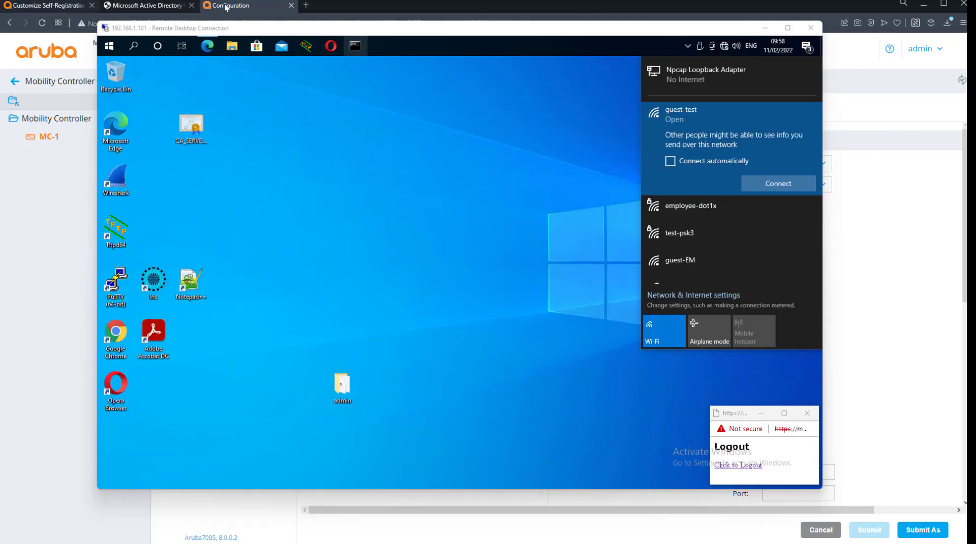
- Load wizlane.co.uk in a new tab, enter the lab portal, and connect to Student-1 Mobility Controller
click(307, 8)
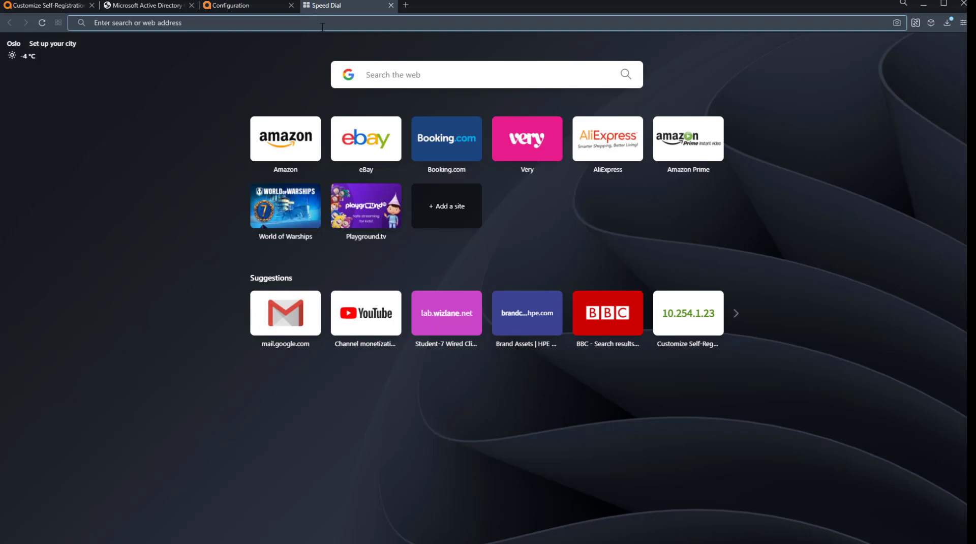
text(wiz)
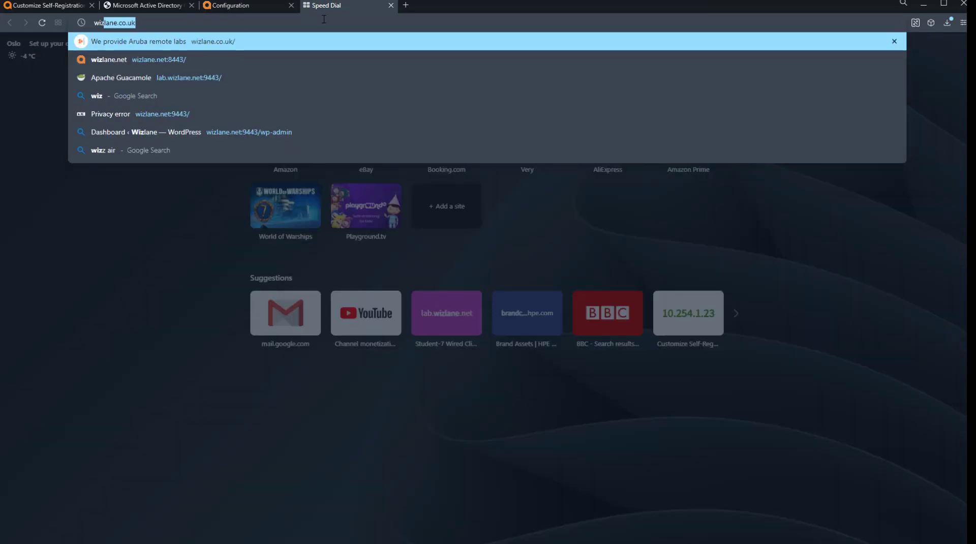
key(Return)
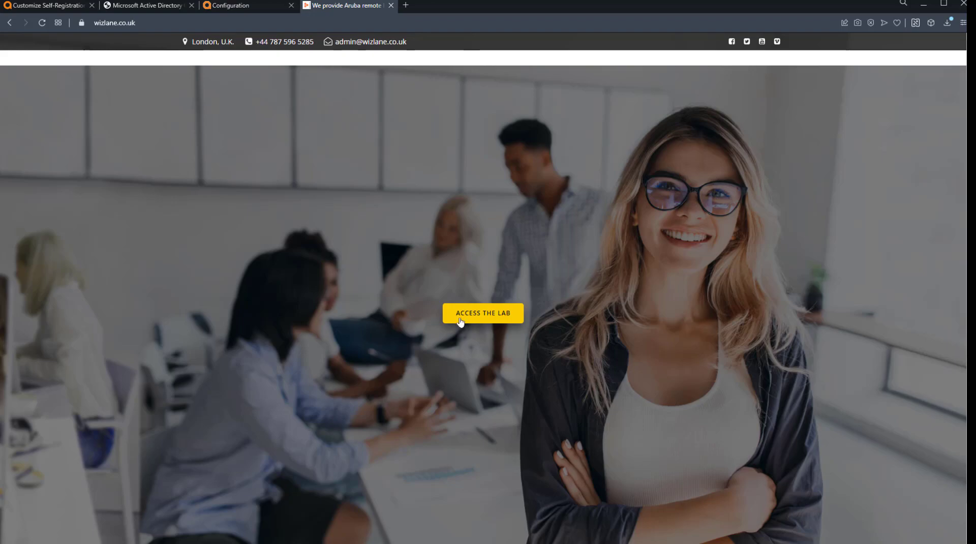
click(471, 316)
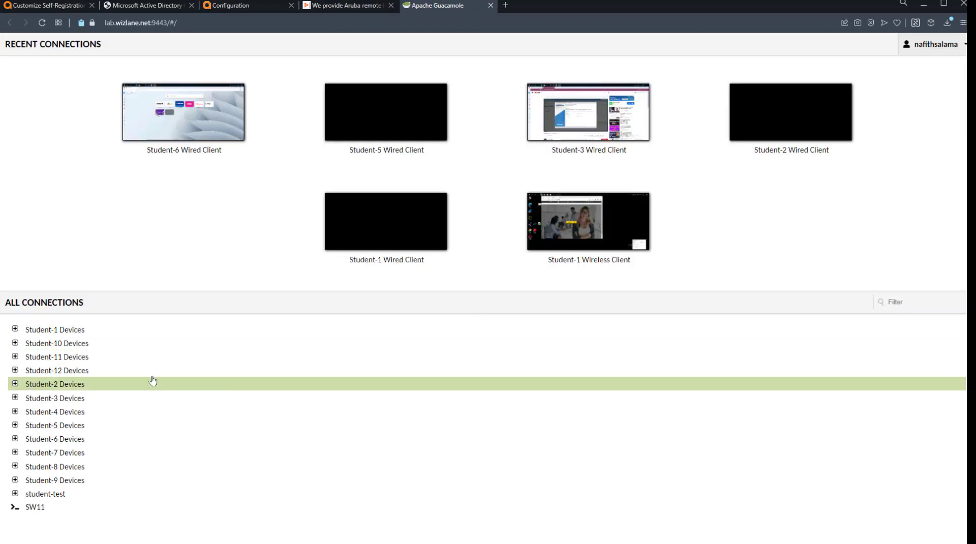
click(15, 329)
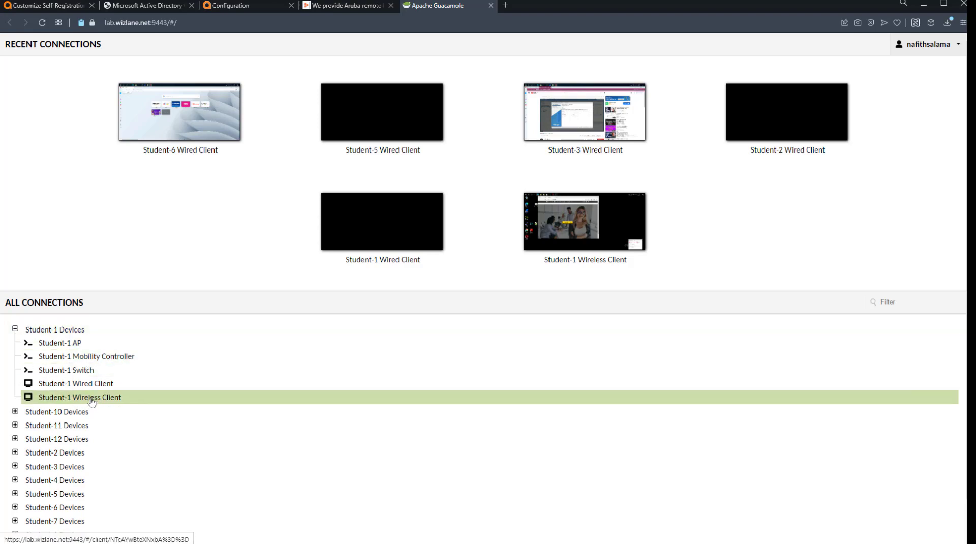
click(101, 361)
- Log in to the MC-1 console as admin and list authenticated users with show user
key(Return)
key(Return)
key(Return)
text(admin)
key(Return)
key(Return)
text(show user)
key(question)
key(Return)
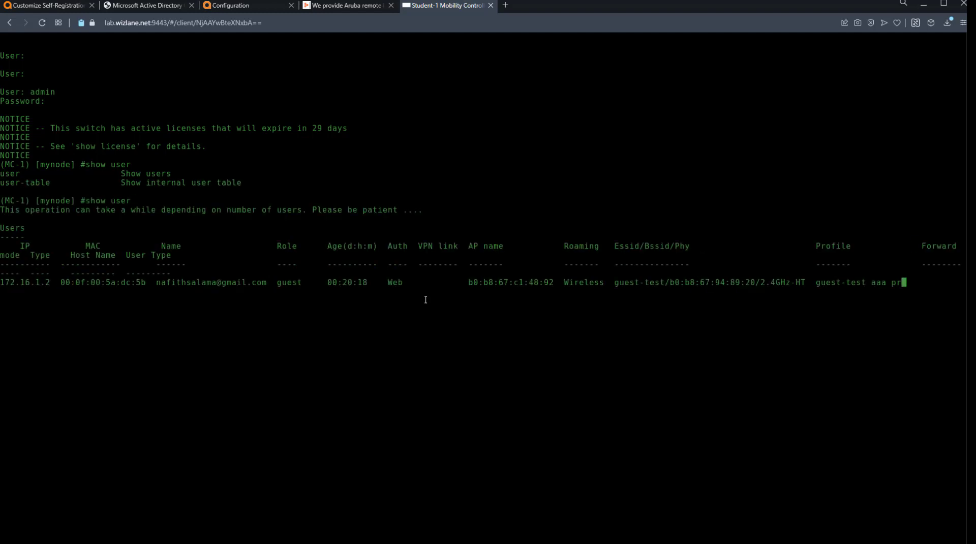
- Delete all users with 'aaa user delete all' and confirm show user returns 0 entries
text(aa)
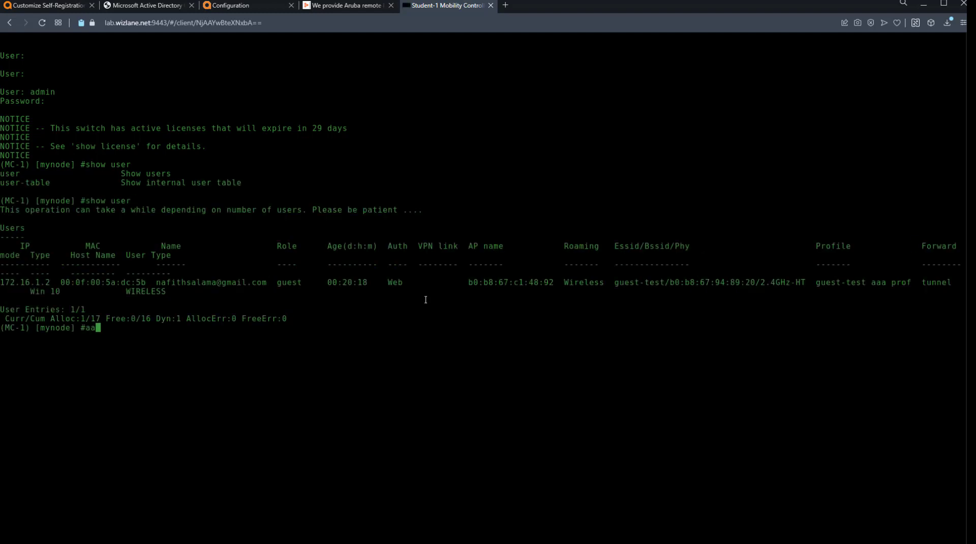
text(a user delete all)
key(Return)
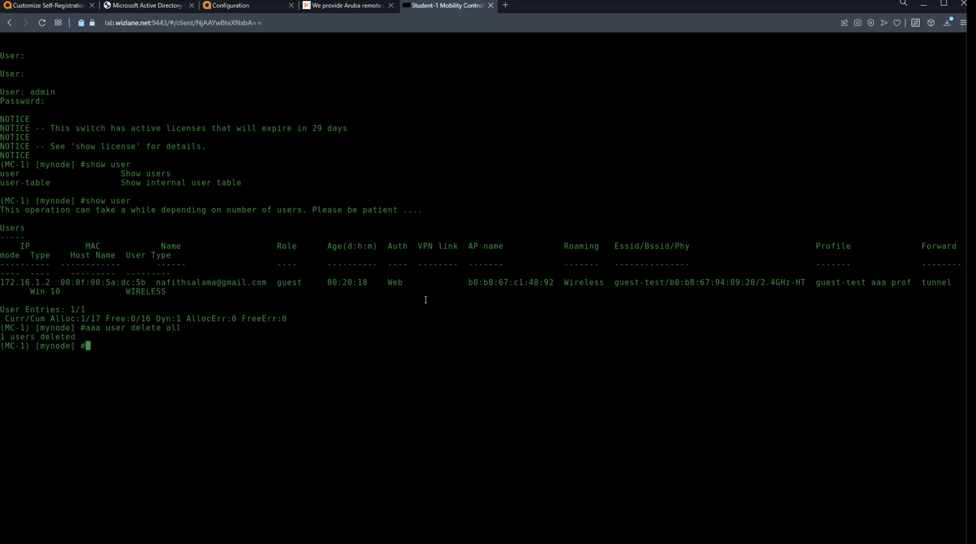
text(show user)
key(Return)
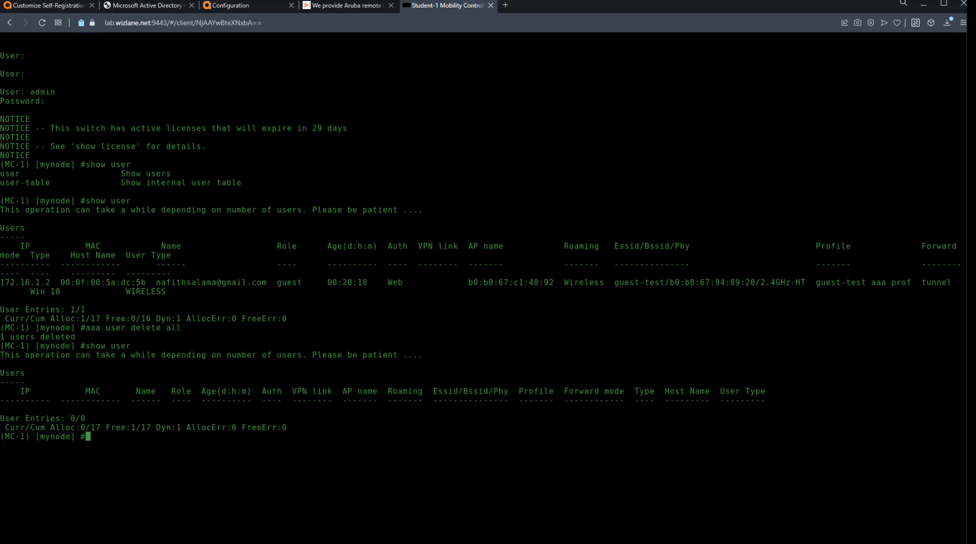
click(370, 542)
click(724, 46)
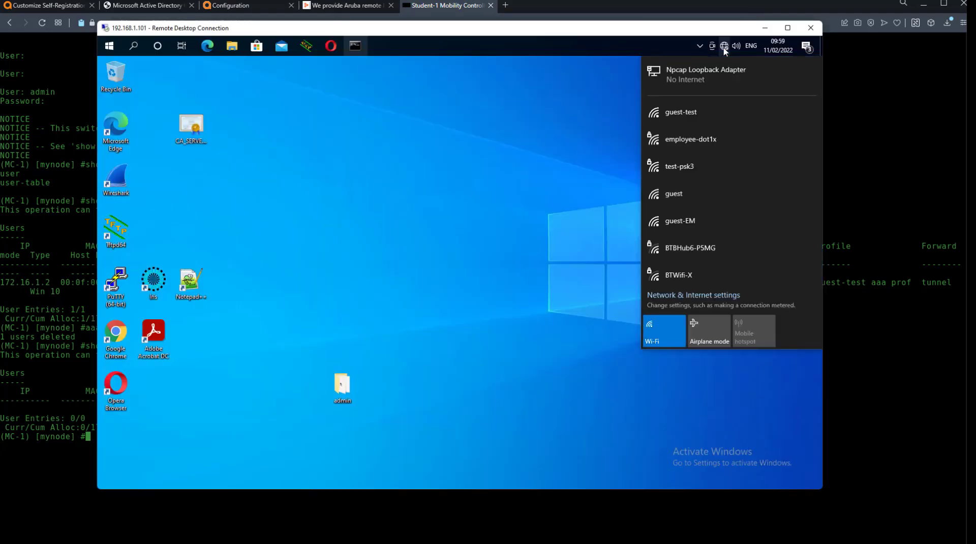
- Connect the wireless client to the open guest-test network and check the portal's connection security
click(695, 115)
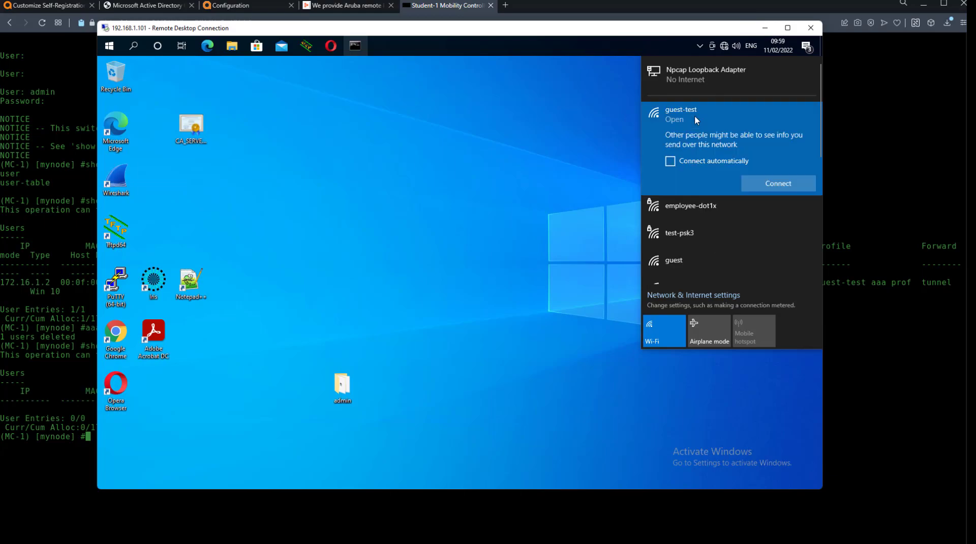
click(791, 186)
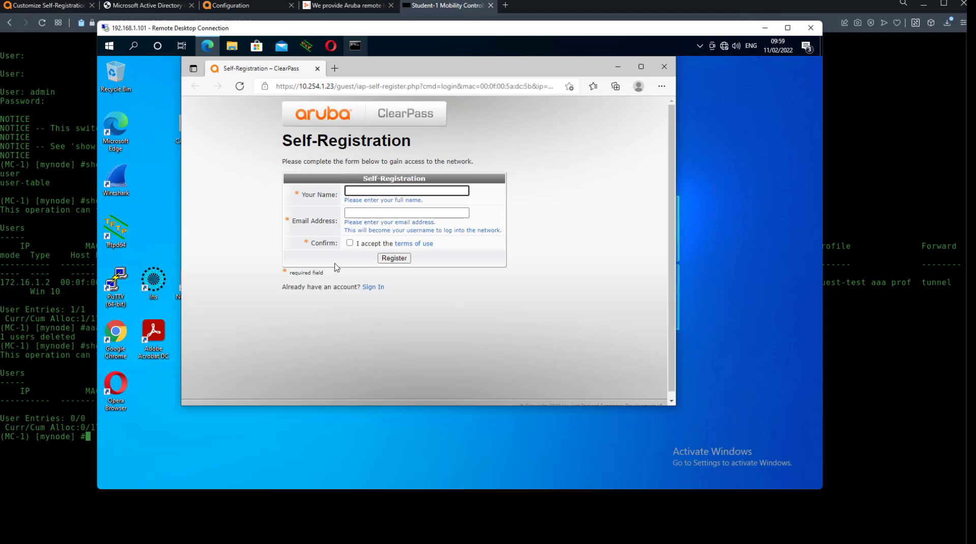
click(265, 87)
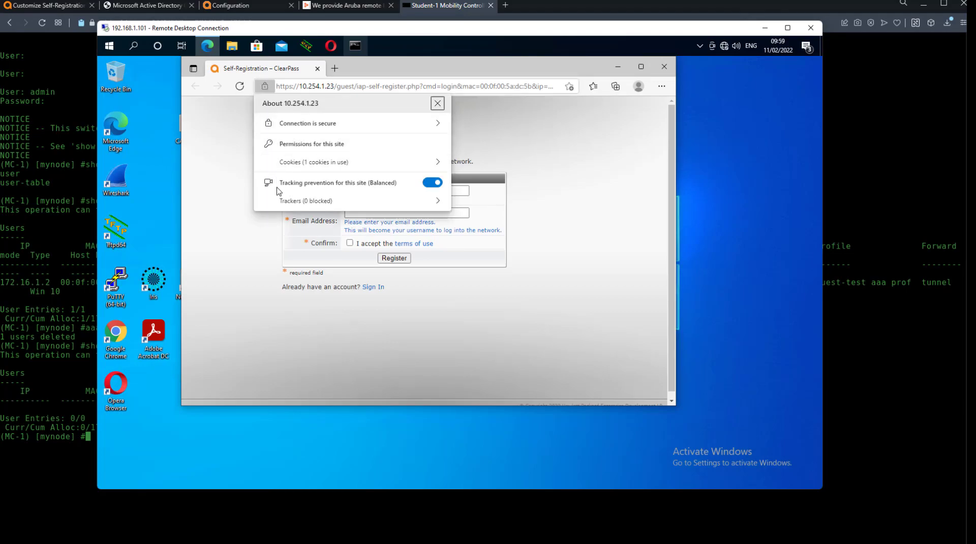
click(216, 189)
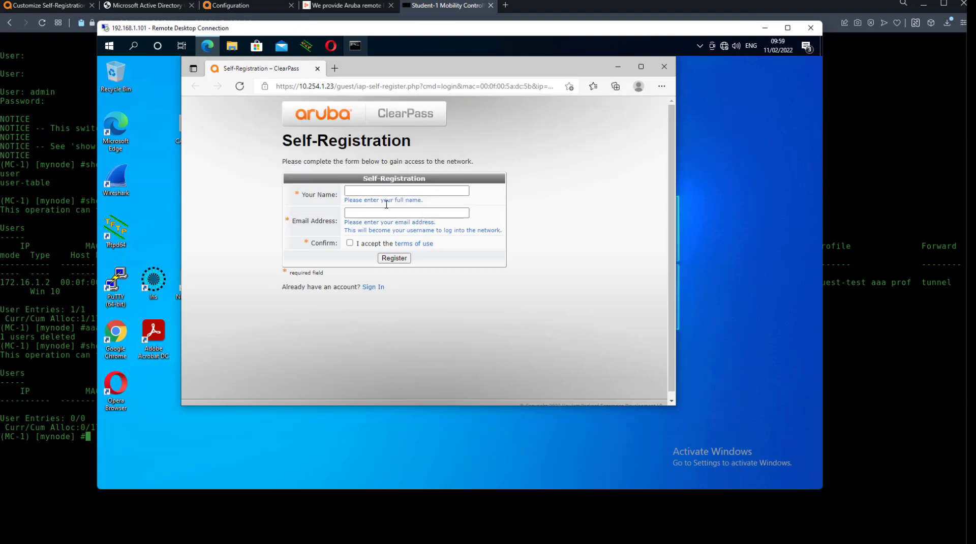
- Fill in the guest's name and e-mail, accept the terms, and submit the Self-Registration form
click(418, 190)
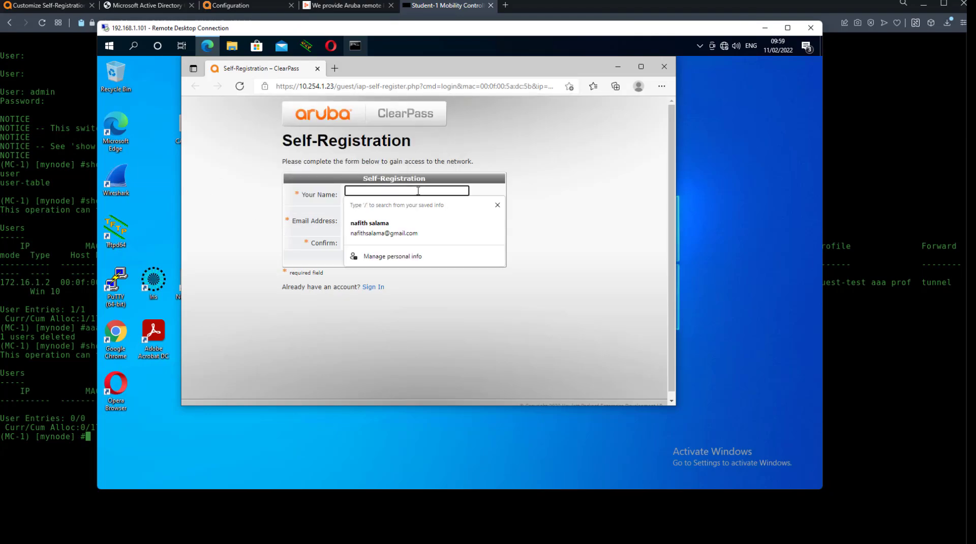
click(405, 229)
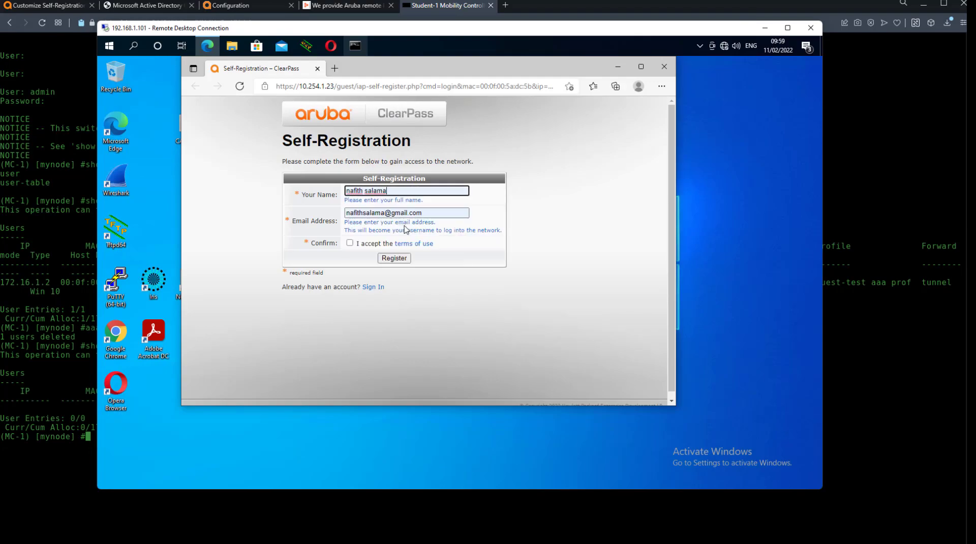
click(350, 243)
click(394, 258)
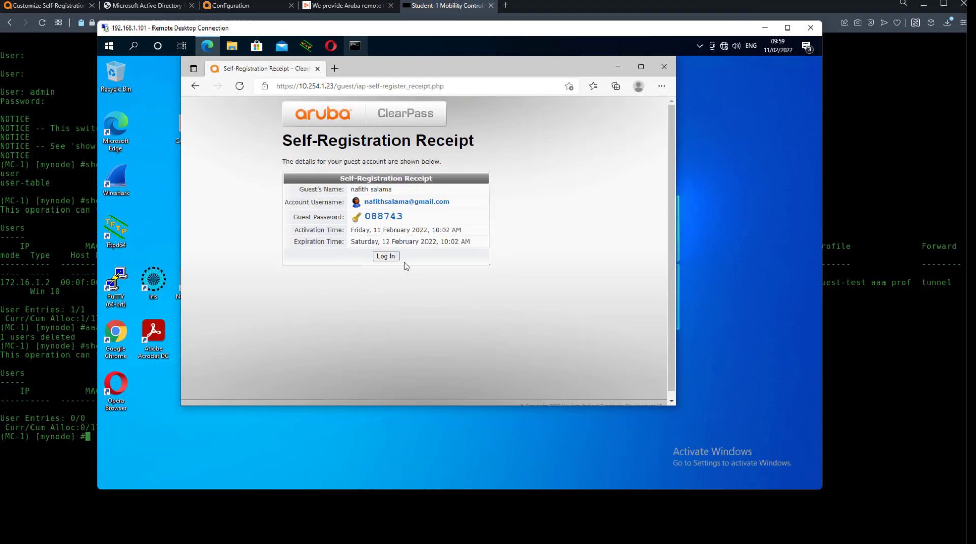
- Log in with the new guest account and browse to arubanetworks.com in Edge
click(389, 256)
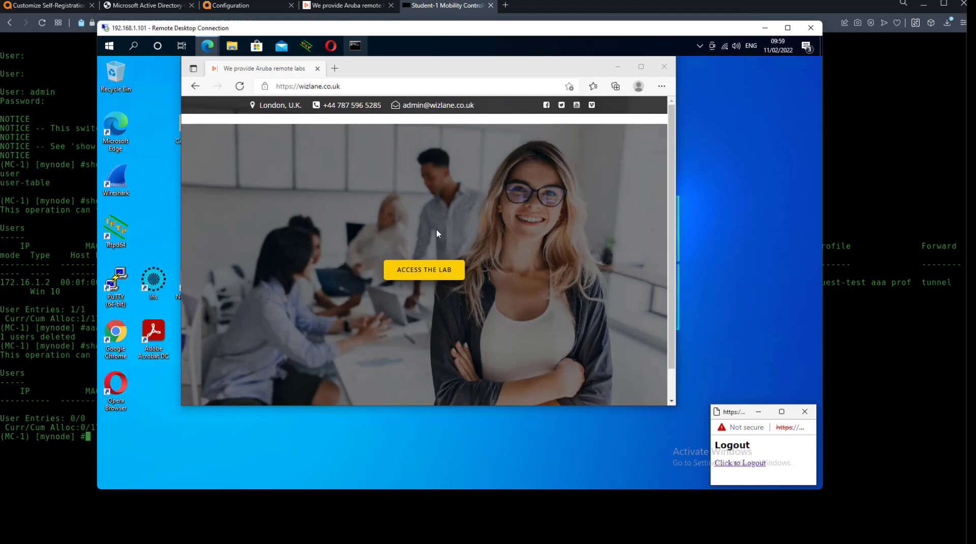
click(368, 90)
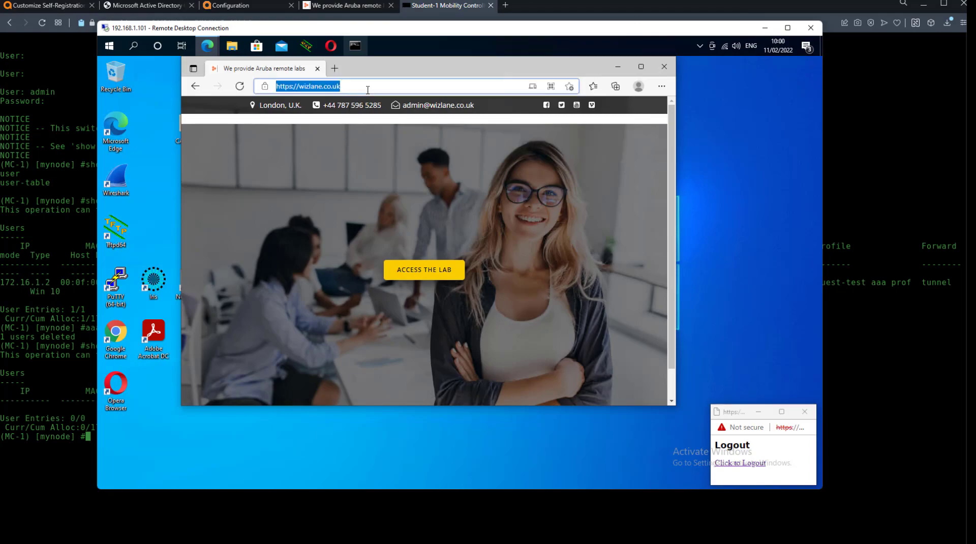
text(aru)
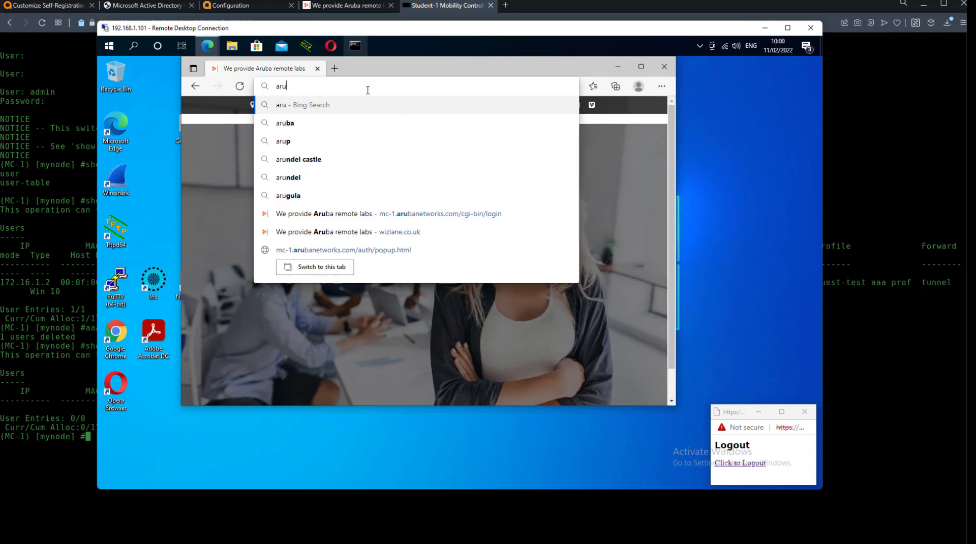
text(ban)
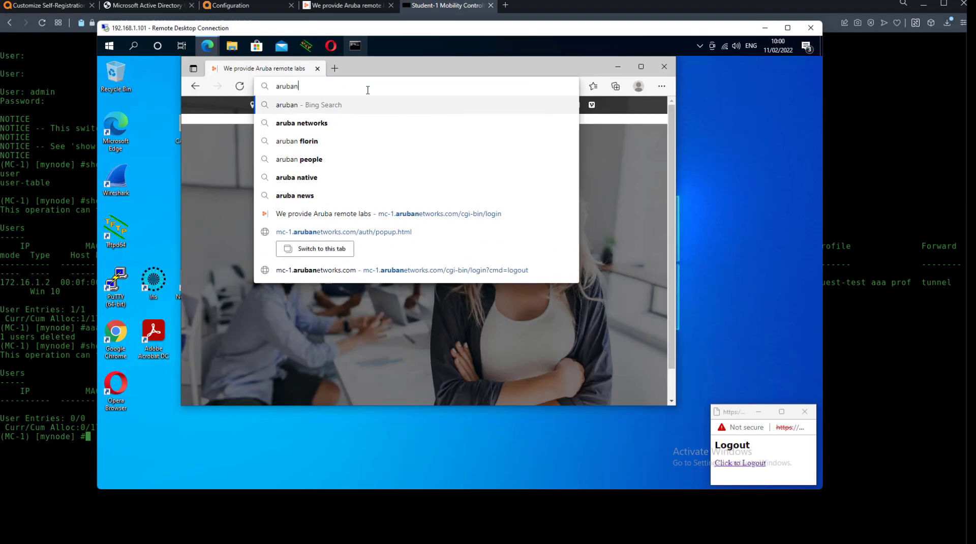
text(etworks.com)
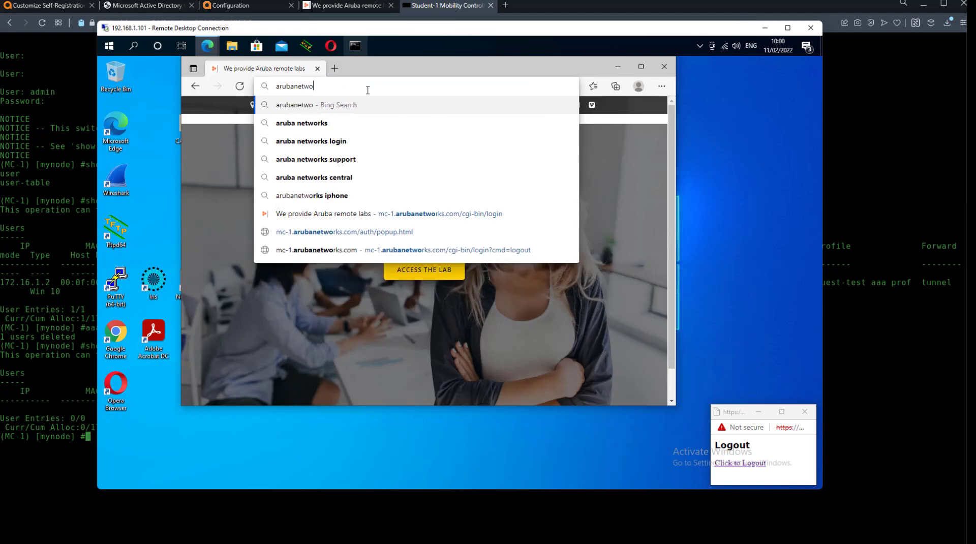
key(Return)
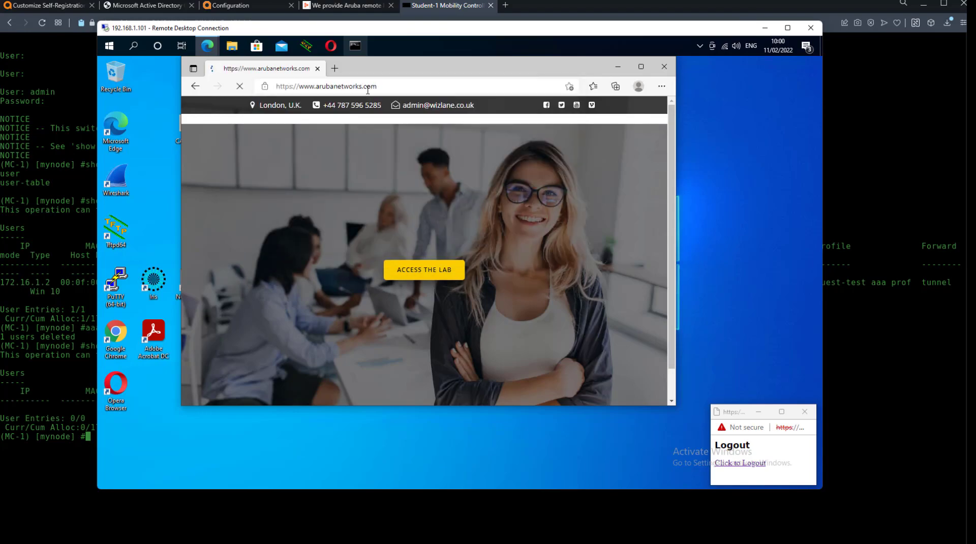